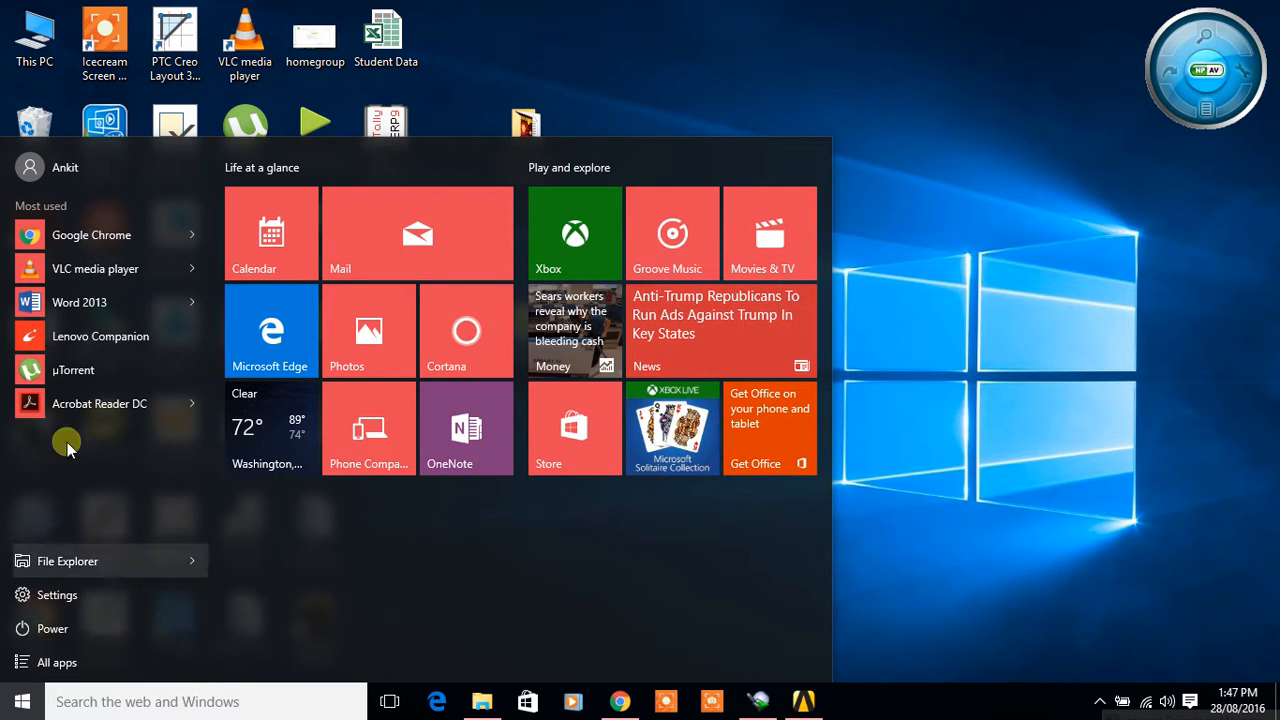
- Launch Workbench 16.0 from the ANSYS 16.0 program group
left_click(57, 664)
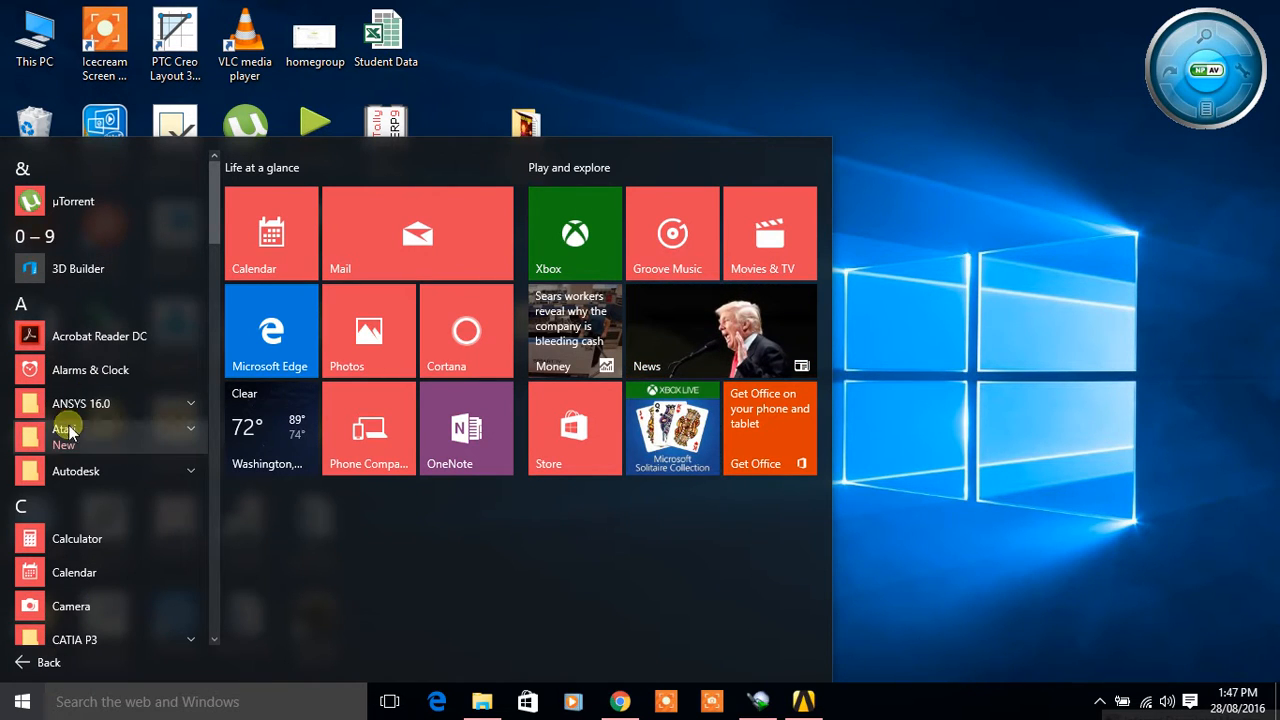
left_click(188, 403)
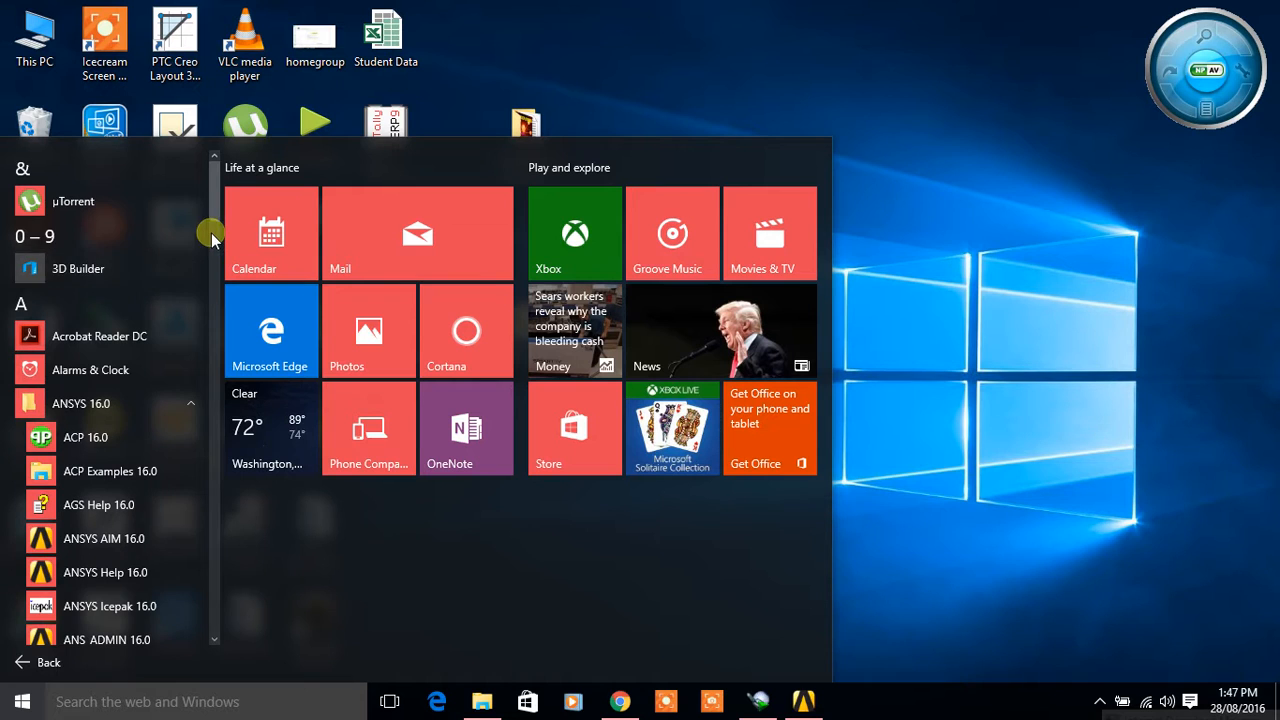
left_click_drag(214, 206, 216, 329)
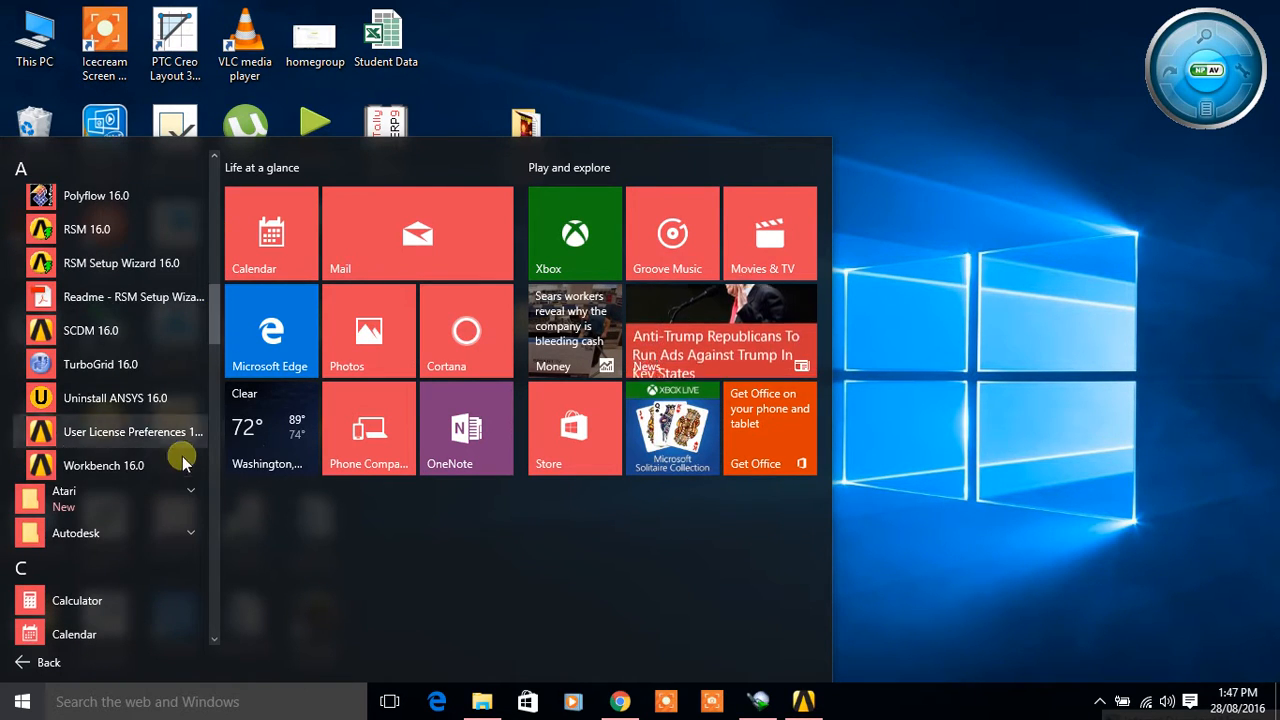
left_click(104, 466)
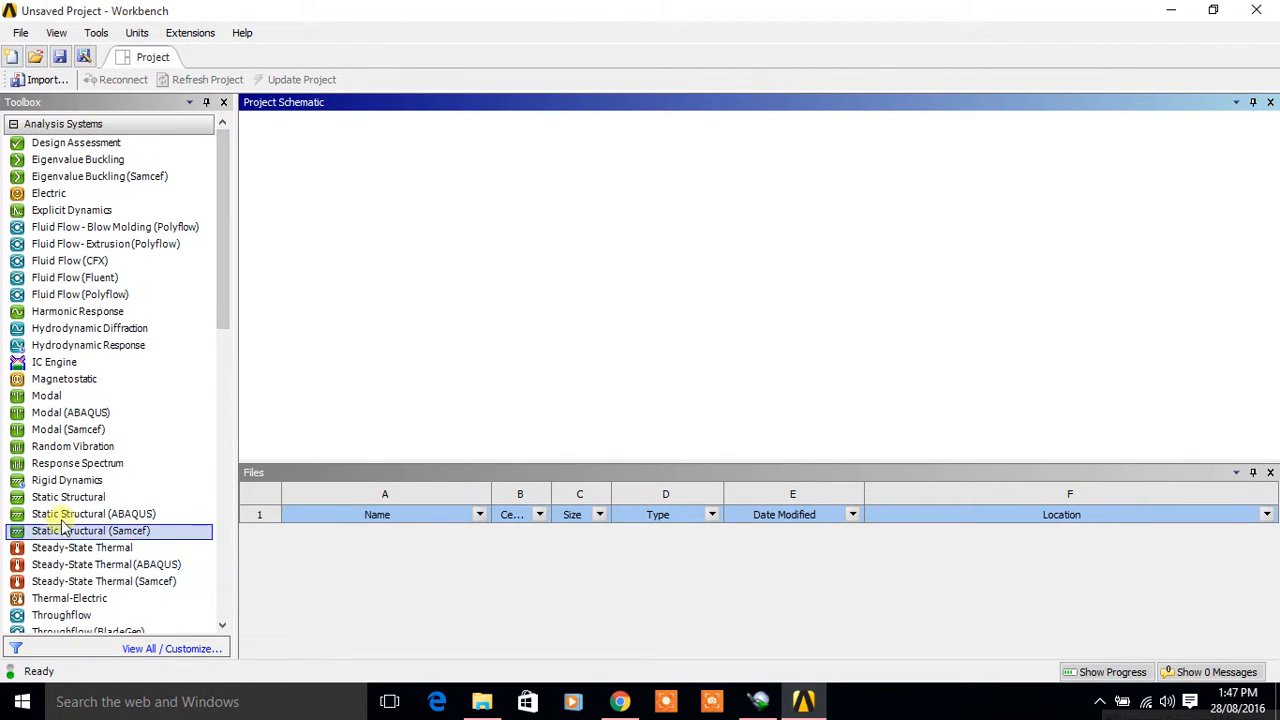
- Add a standalone Geometry component system to the empty project schematic
mouse_move(224, 299)
left_mouse_down()
mouse_move(222, 380)
mouse_move(222, 299)
left_mouse_up()
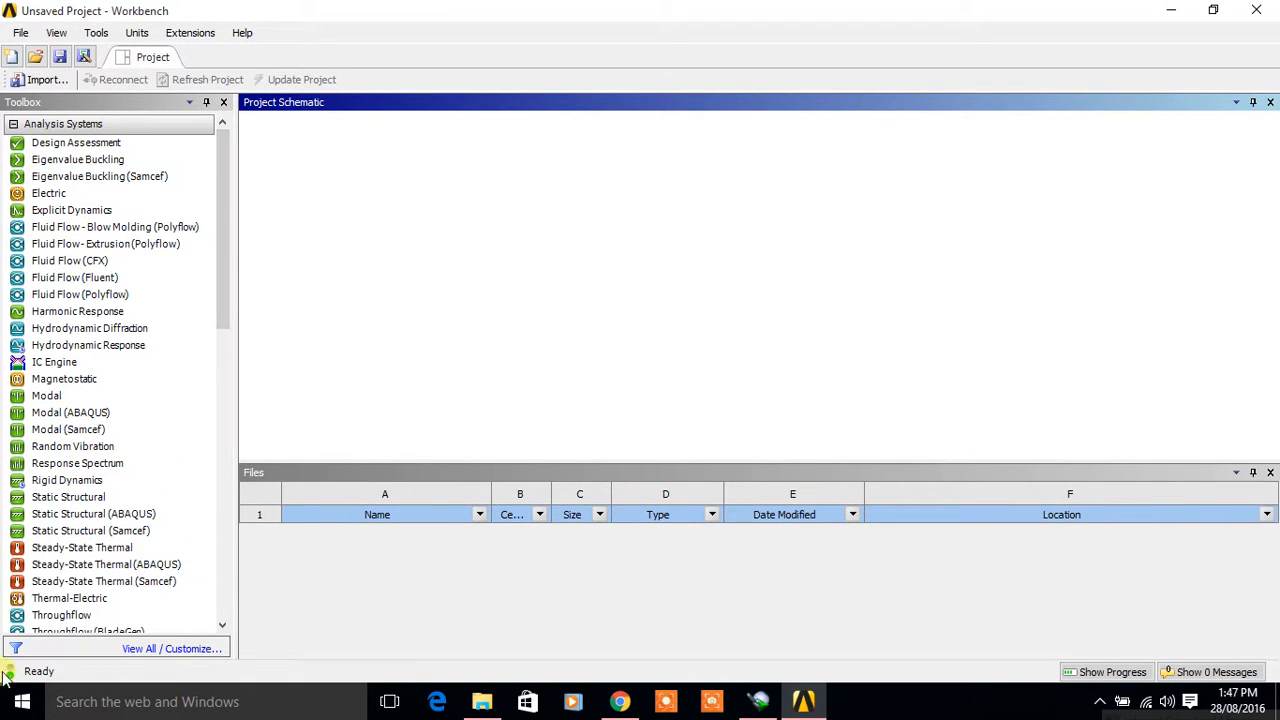
left_click_drag(218, 243, 222, 490)
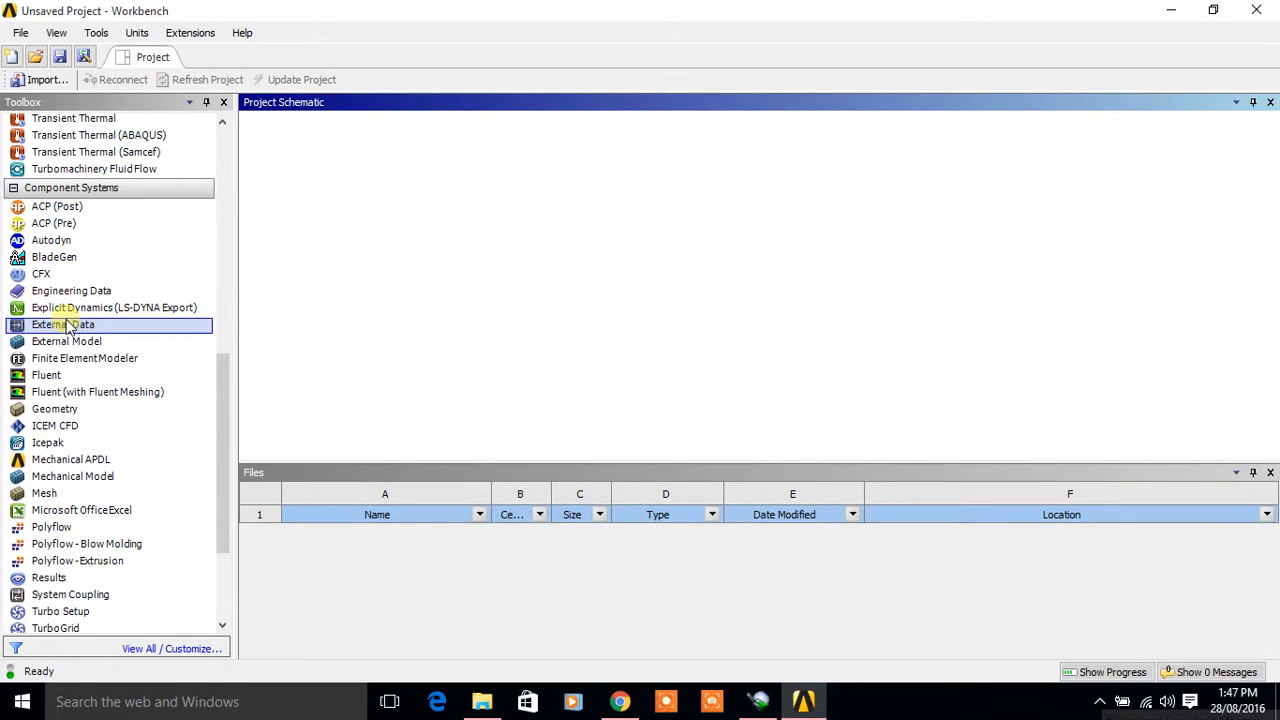
left_click_drag(220, 476, 250, 215)
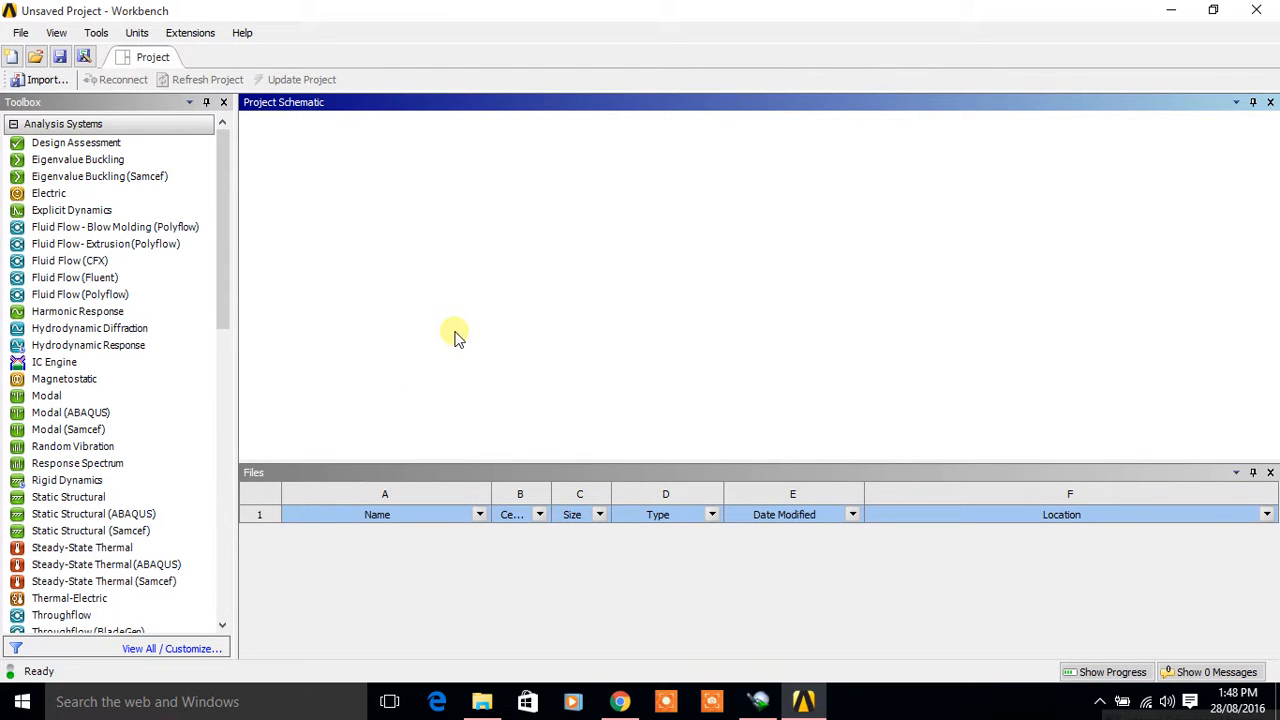
left_click_drag(219, 225, 220, 396)
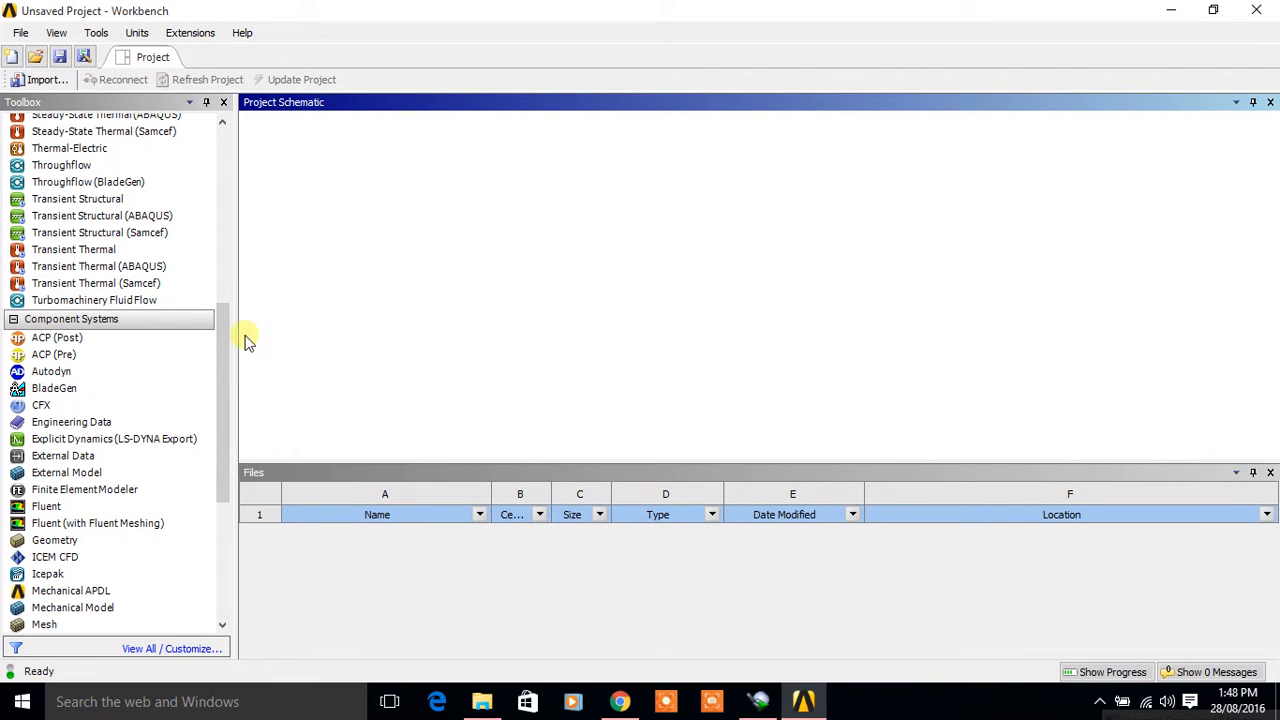
left_click_drag(225, 345, 223, 367)
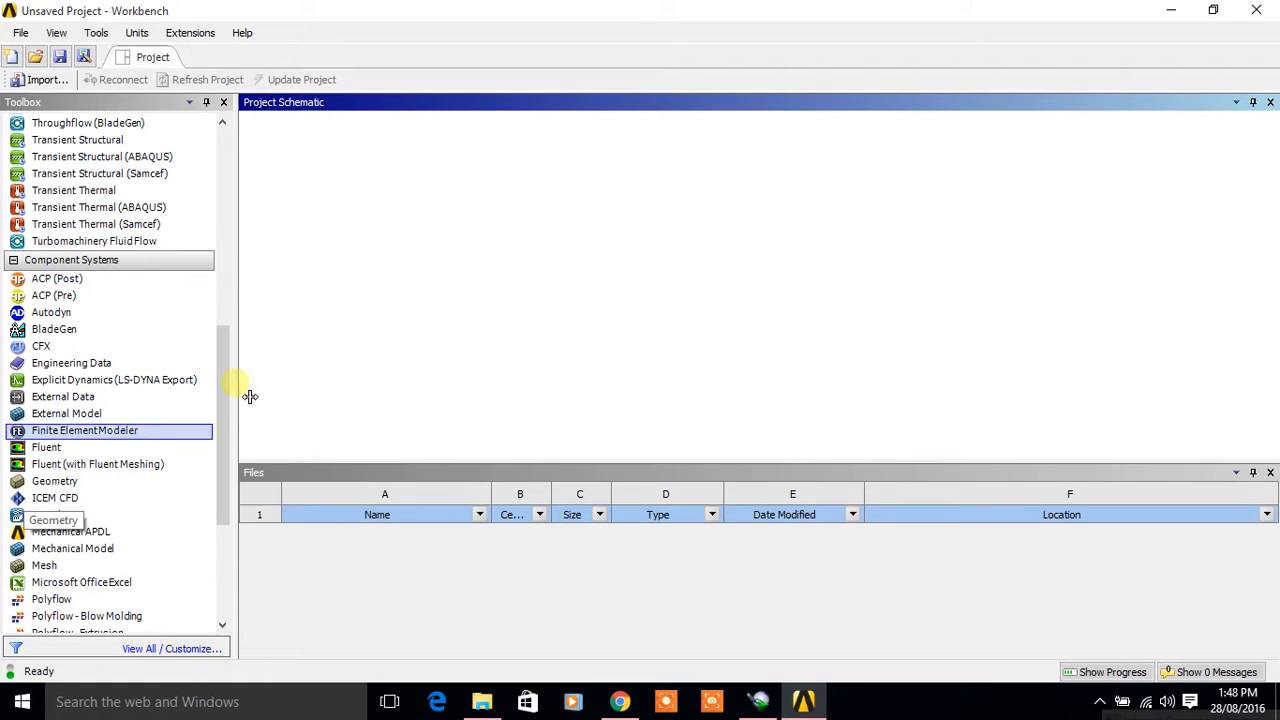
double_click(62, 486)
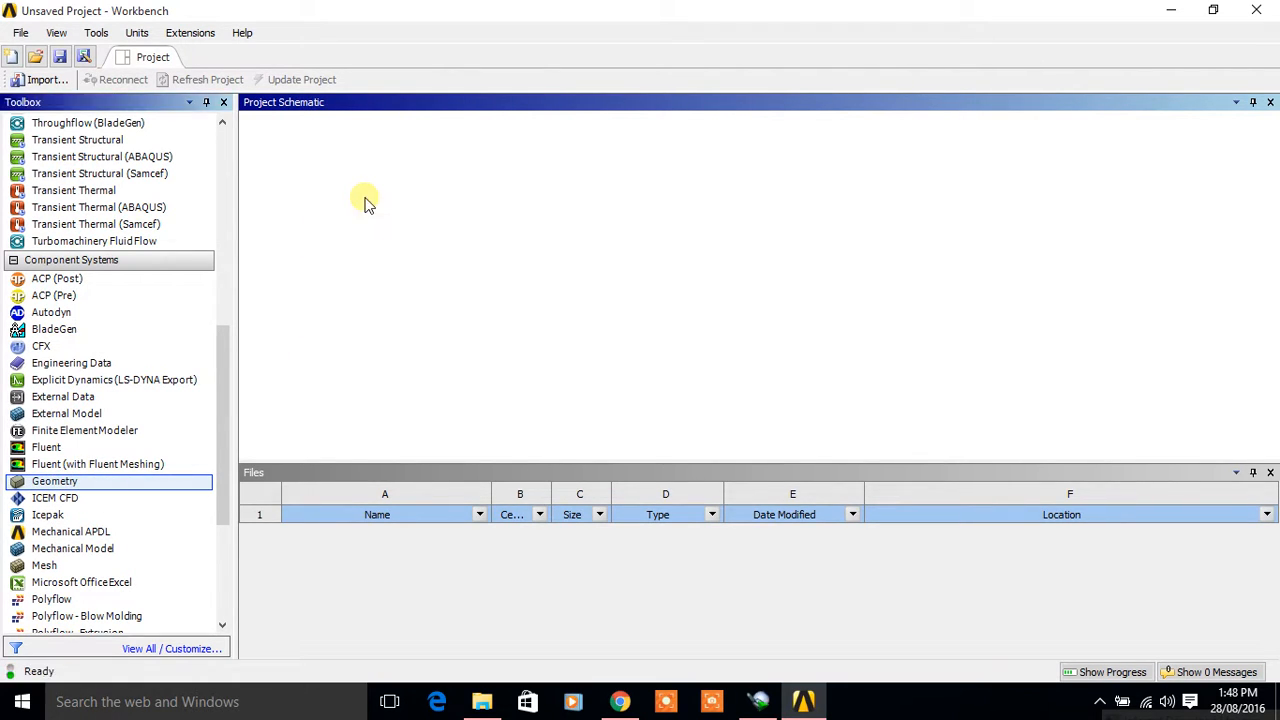
left_click(463, 285)
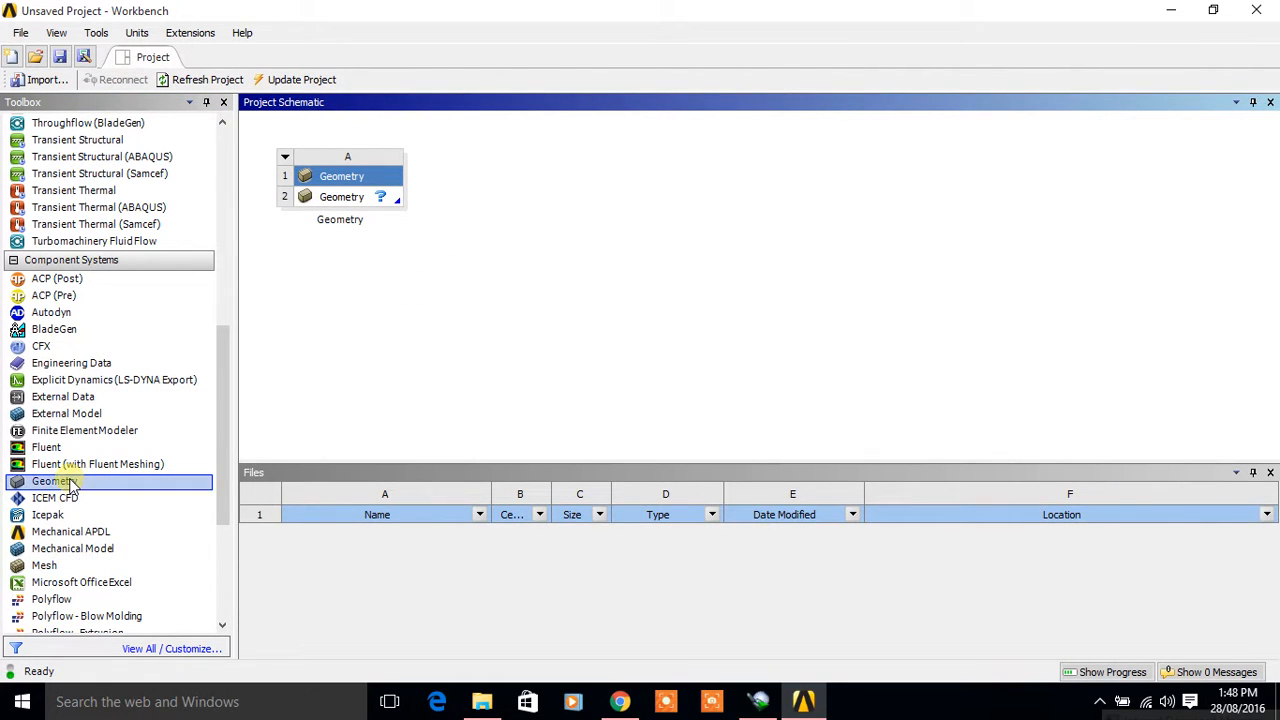
left_click_drag(68, 483, 175, 505)
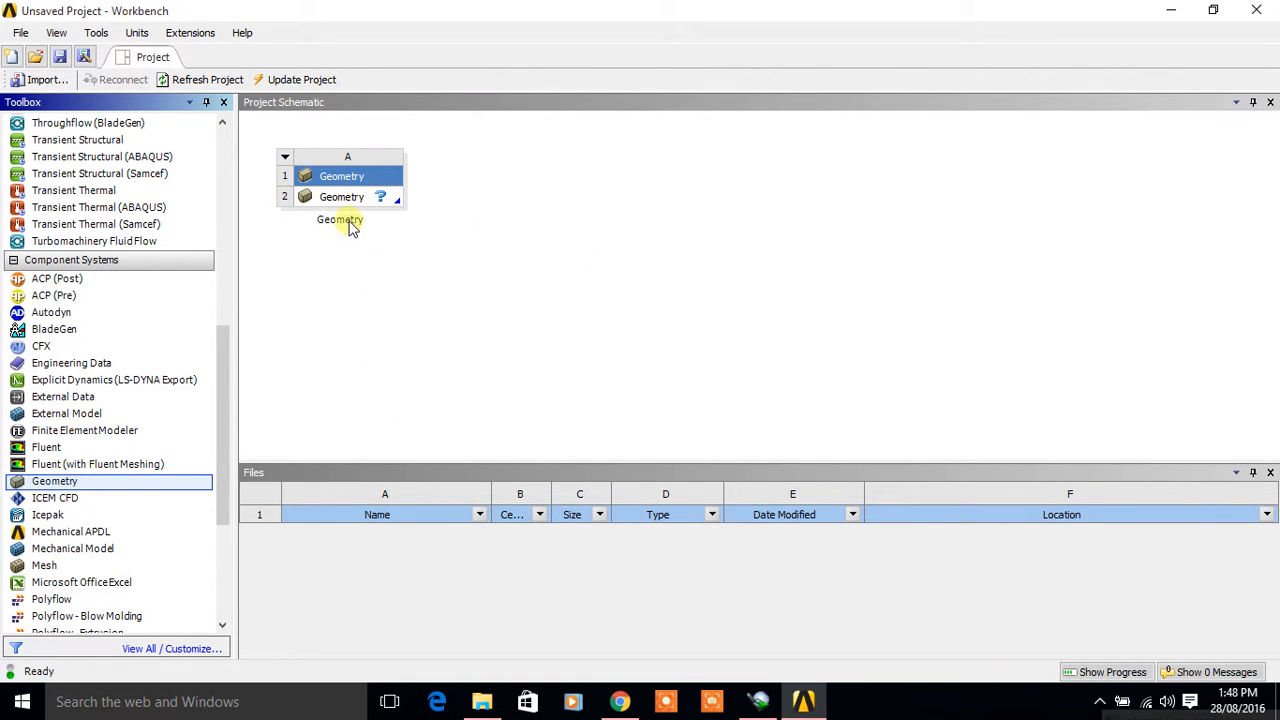
left_click(410, 313)
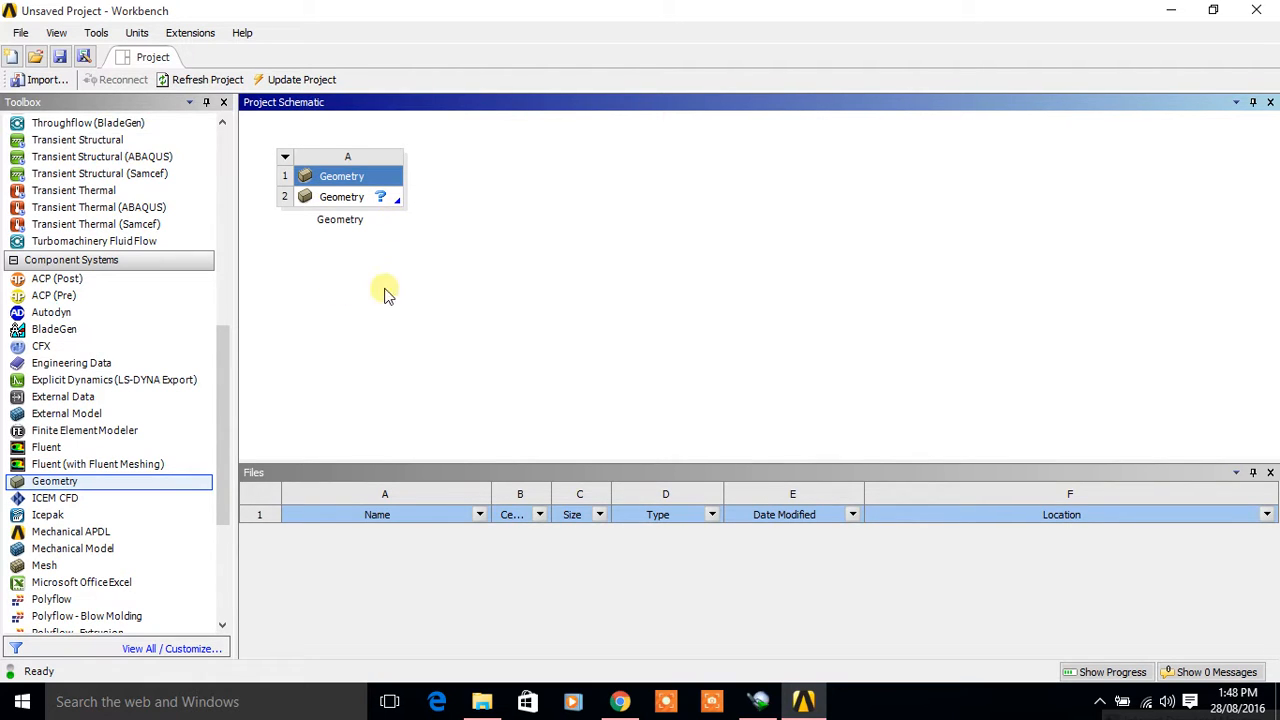
left_click(44, 82)
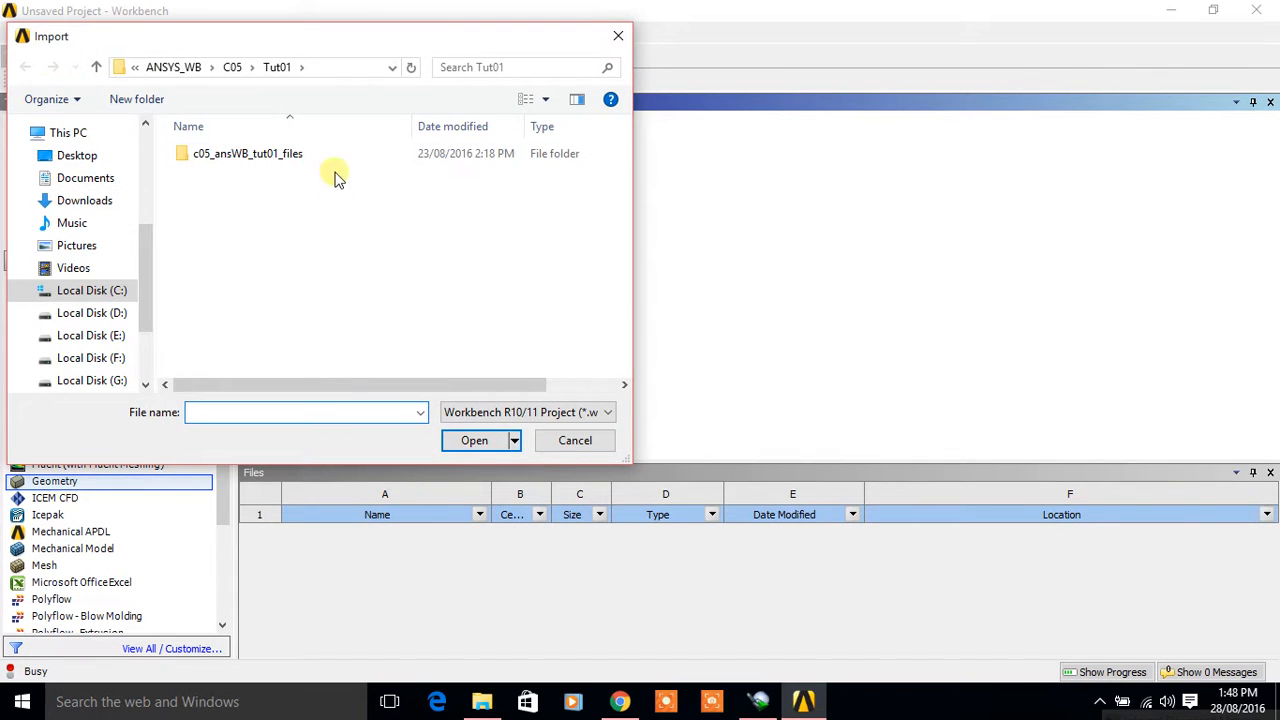
left_click(618, 36)
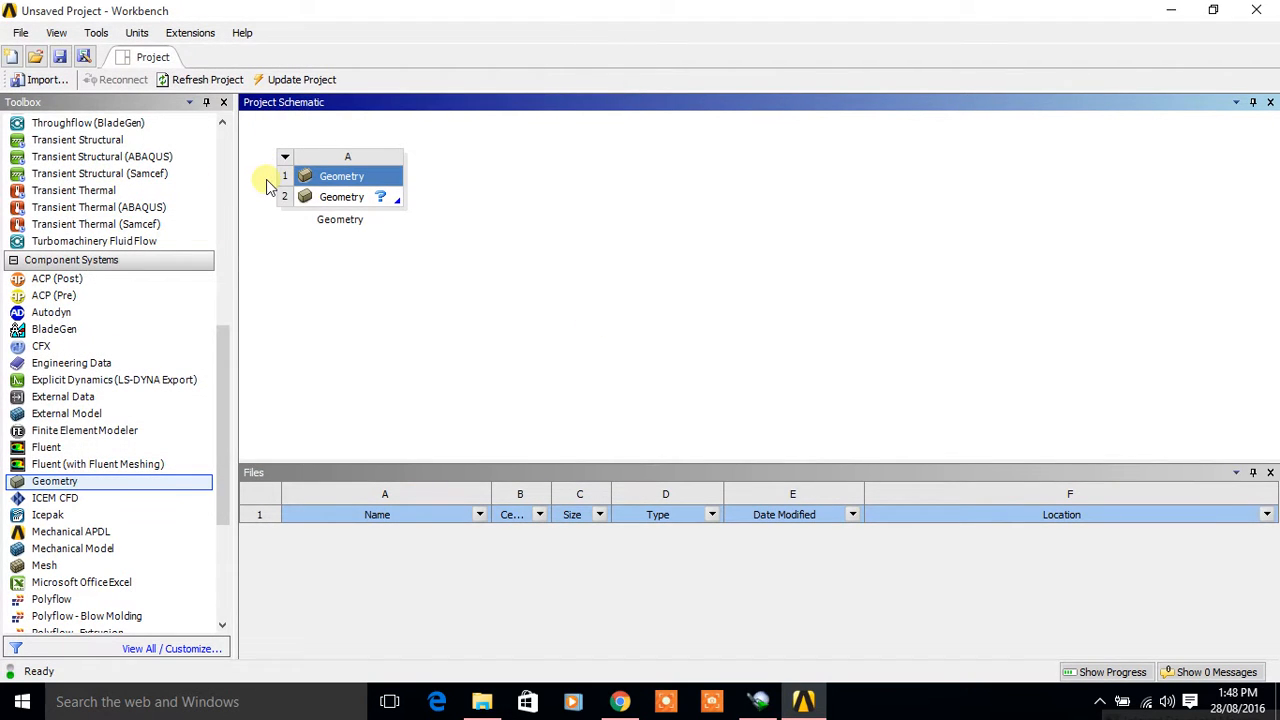
left_click(342, 198)
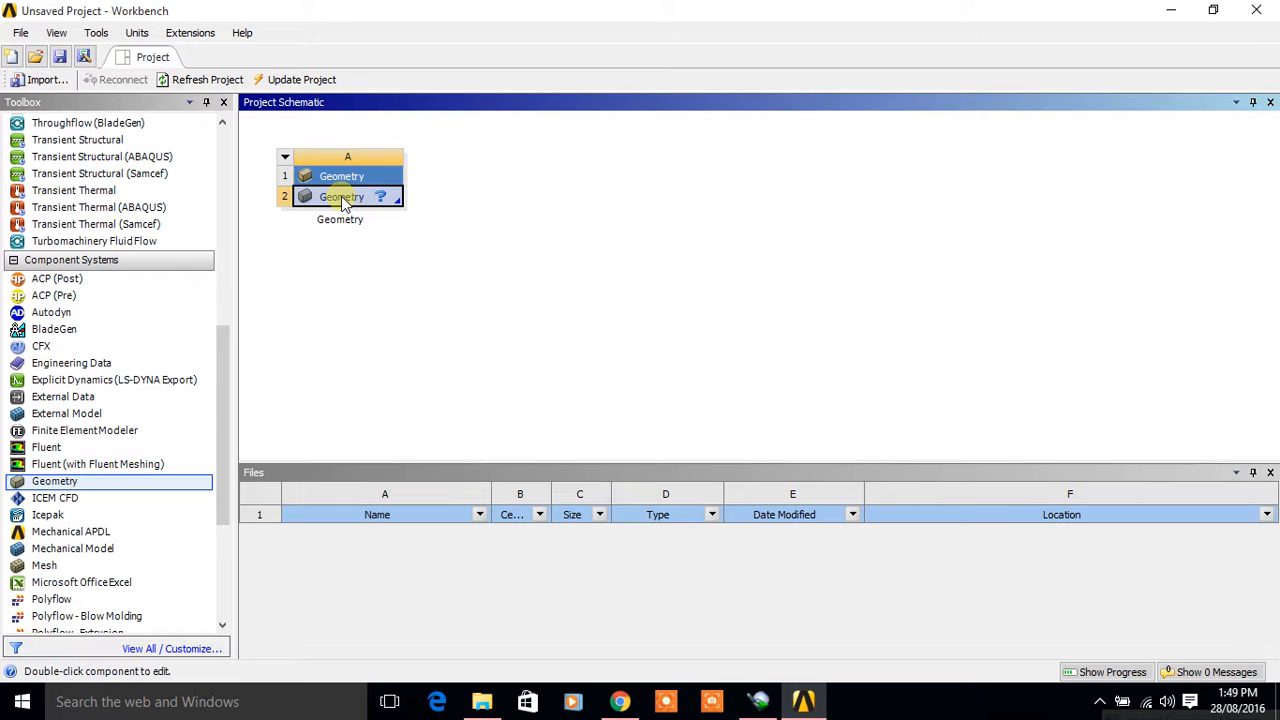
right_click(341, 196)
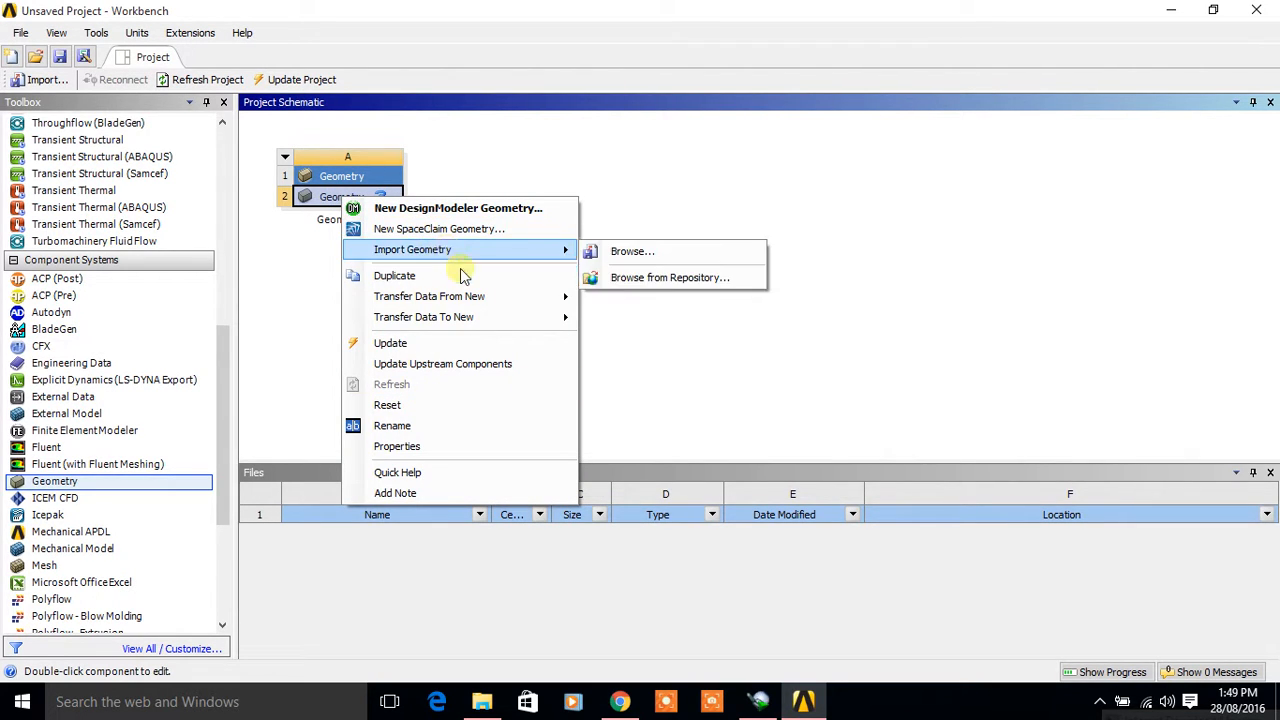
mouse_move(480, 249)
left_click(622, 251)
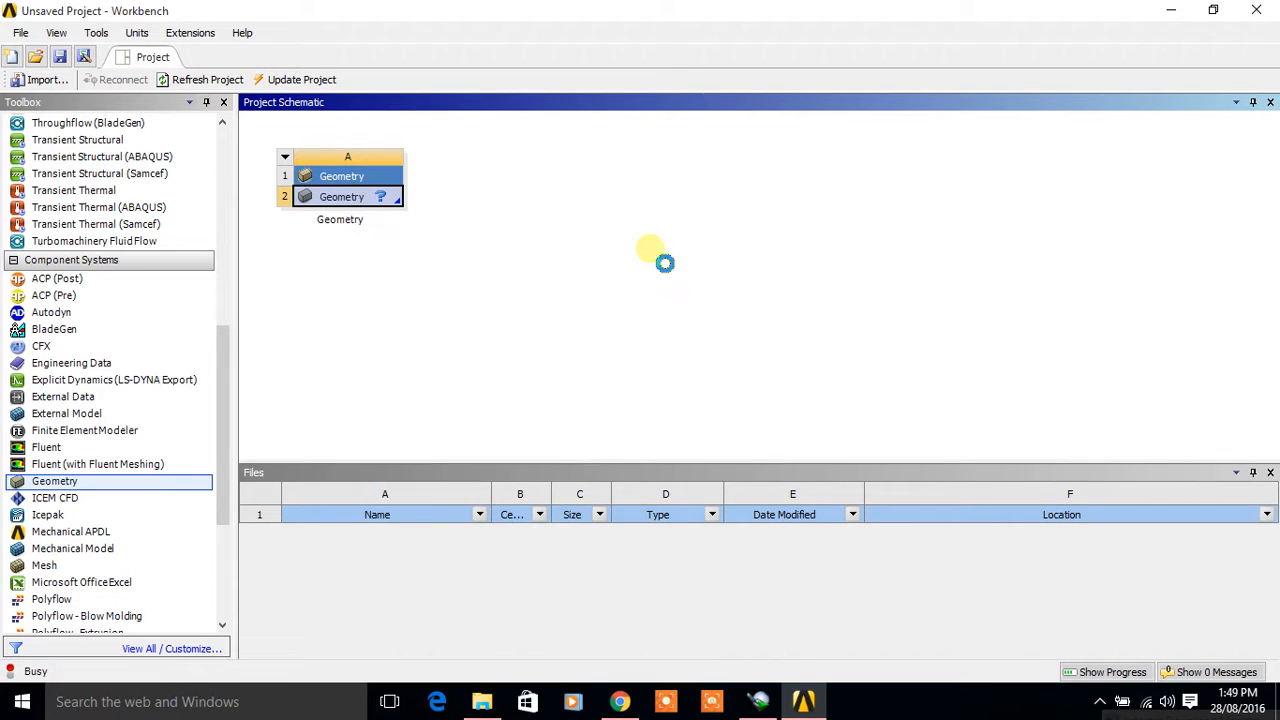
mouse_move(147, 165)
left_mouse_down()
mouse_move(137, 305)
mouse_move(150, 188)
left_mouse_up()
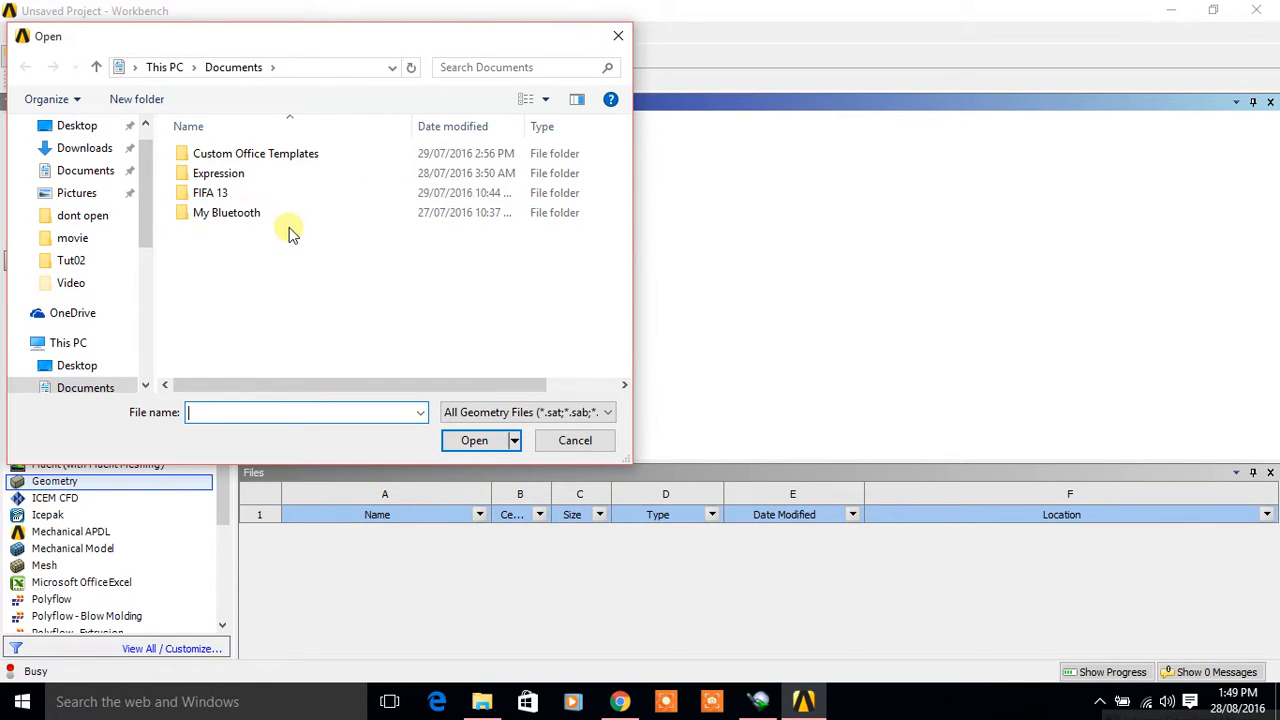
left_click_drag(146, 210, 146, 230)
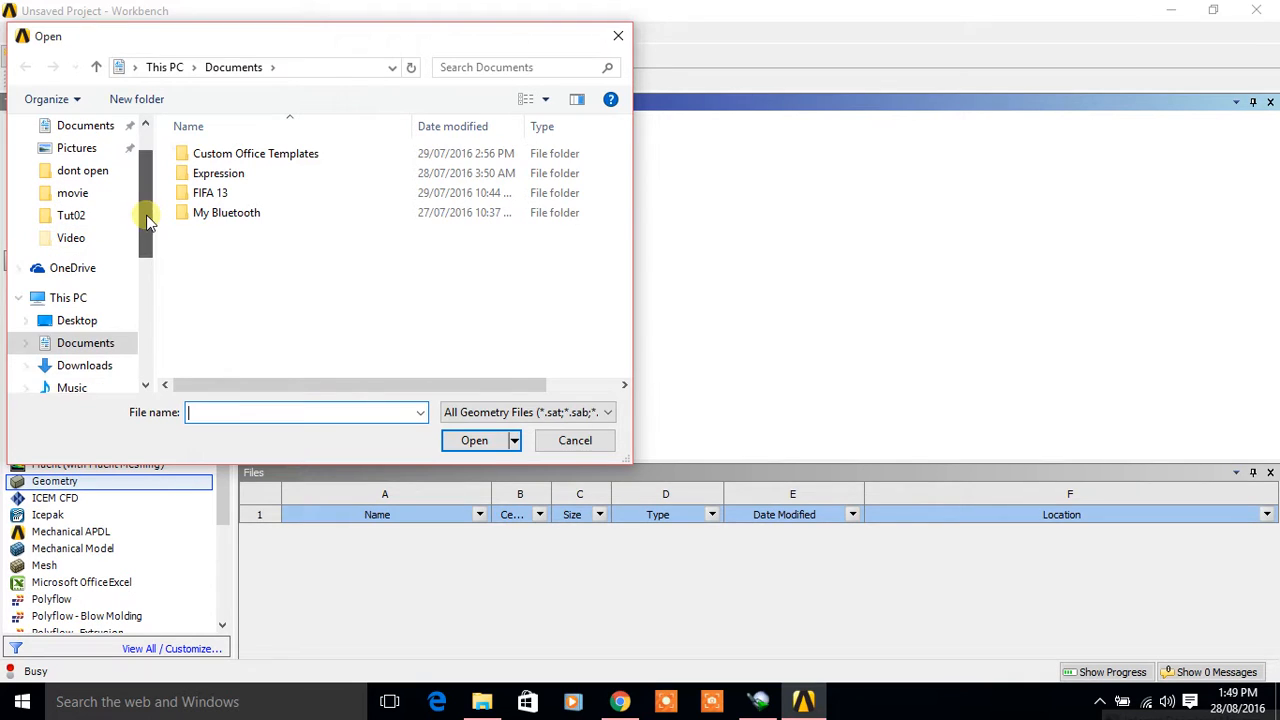
left_click(567, 445)
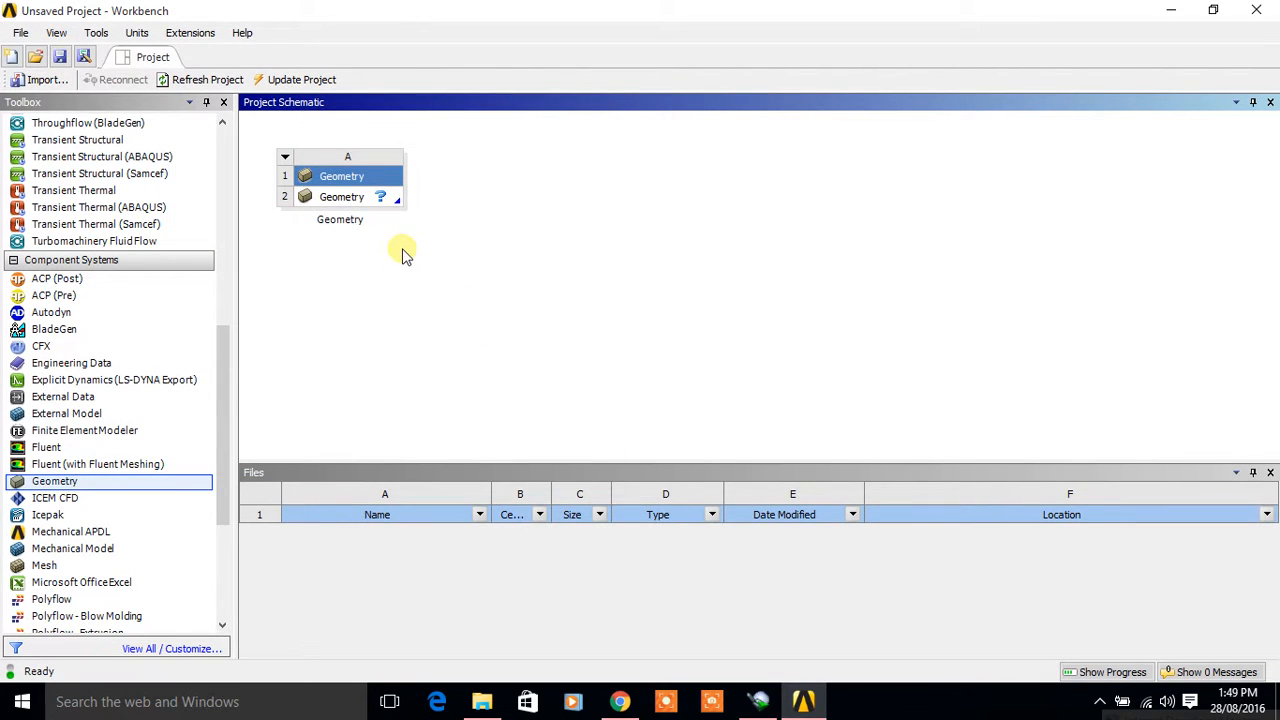
- Open the Geometry cell in DesignModeler and set the length unit to millimeter
double_click(360, 200)
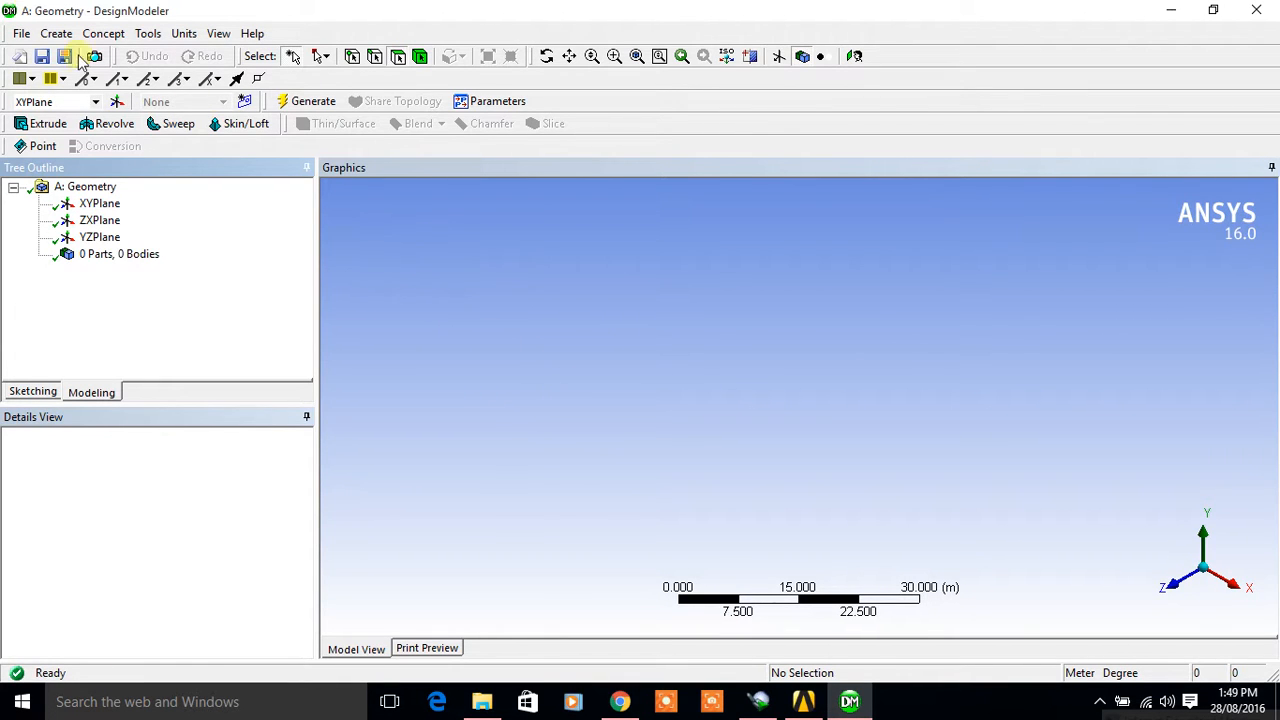
left_click(176, 34)
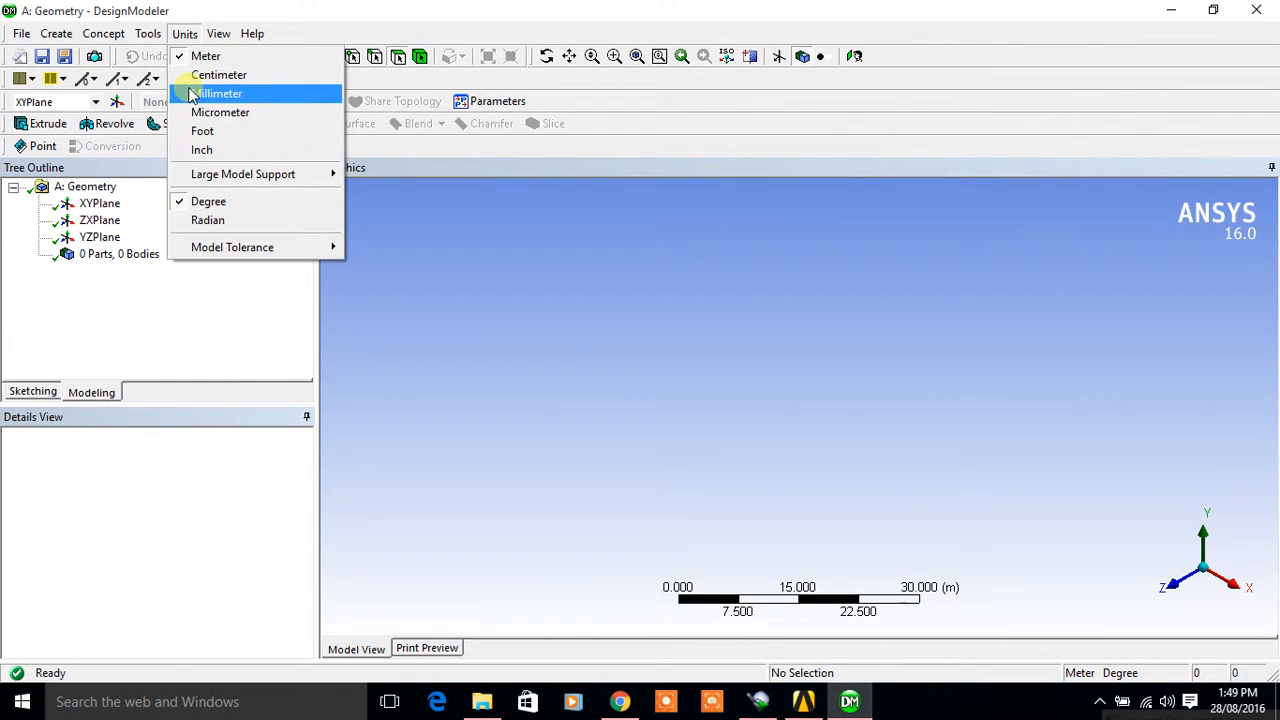
left_click(195, 92)
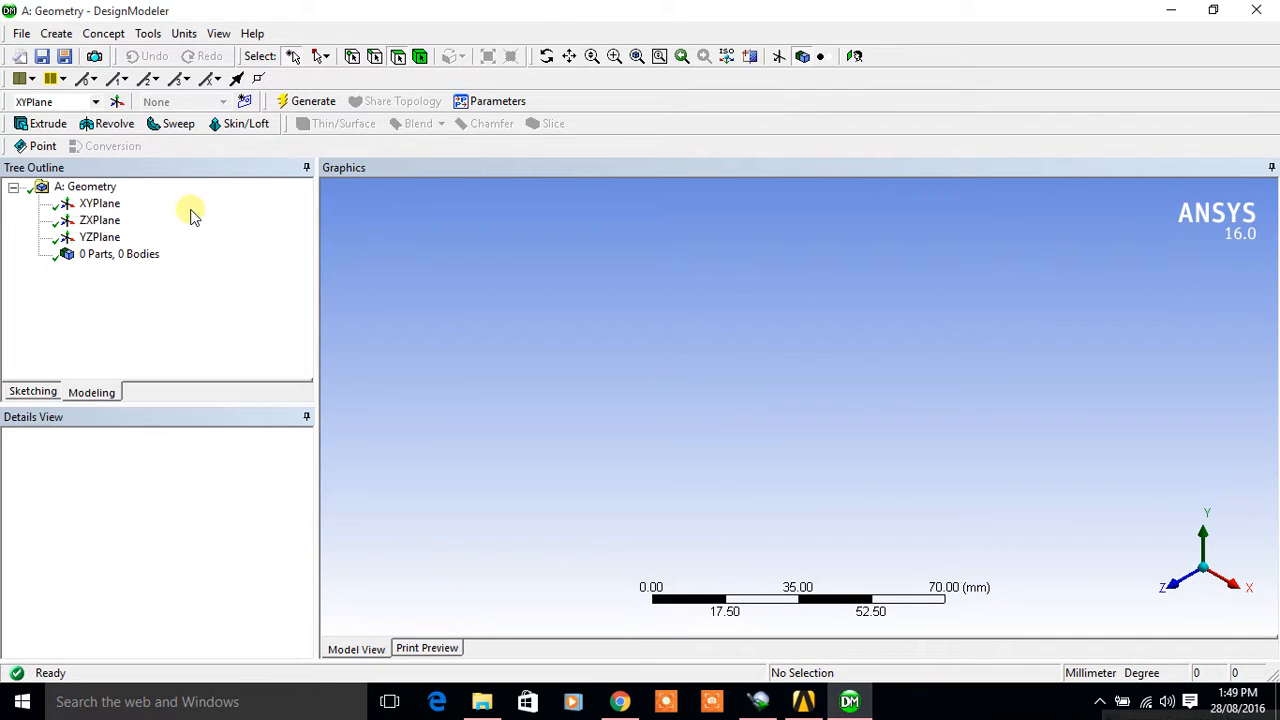
- Sketch a rectangle on the XYPlane with one corner at the origin, about 74 mm wide and 35 mm high
left_click(111, 207)
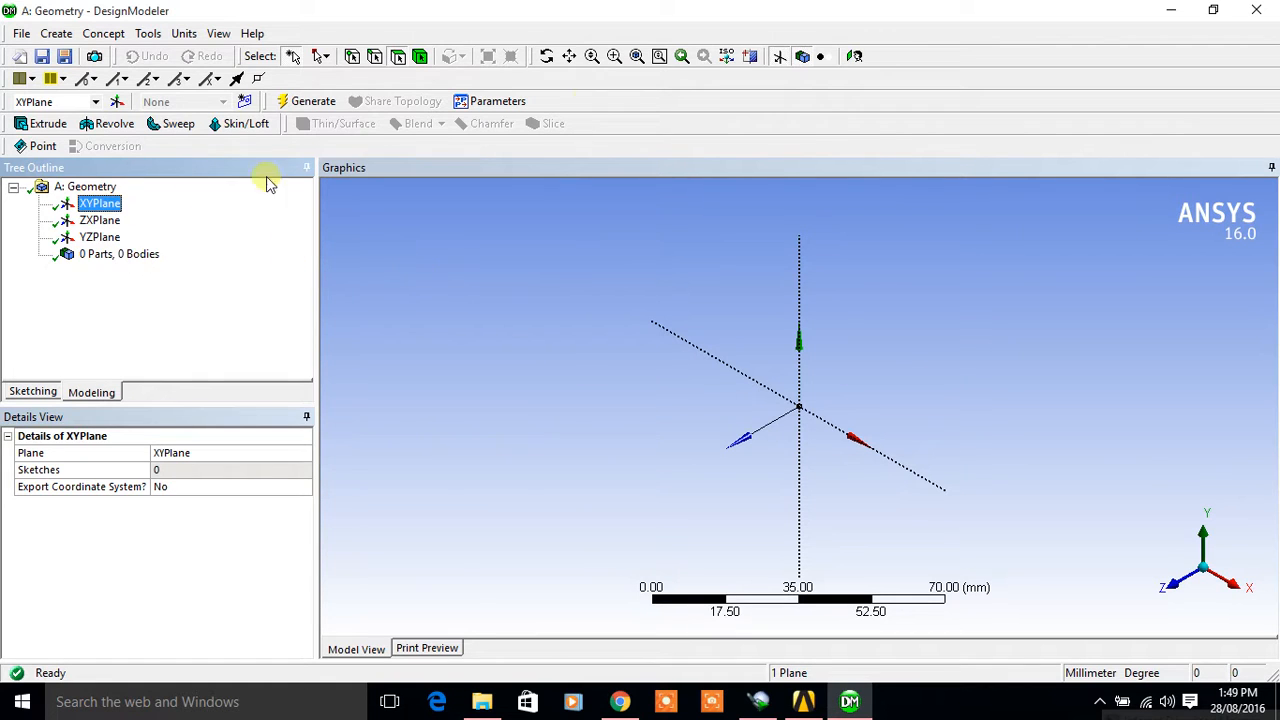
left_click(853, 57)
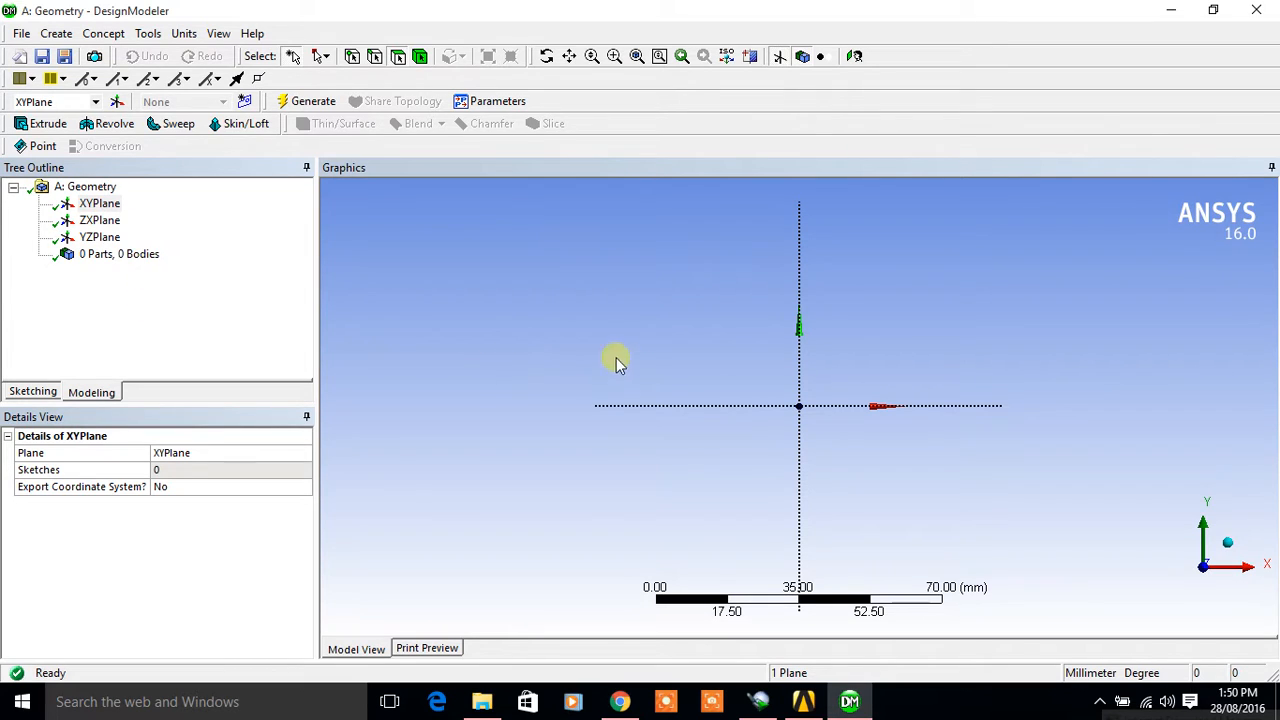
left_click(35, 396)
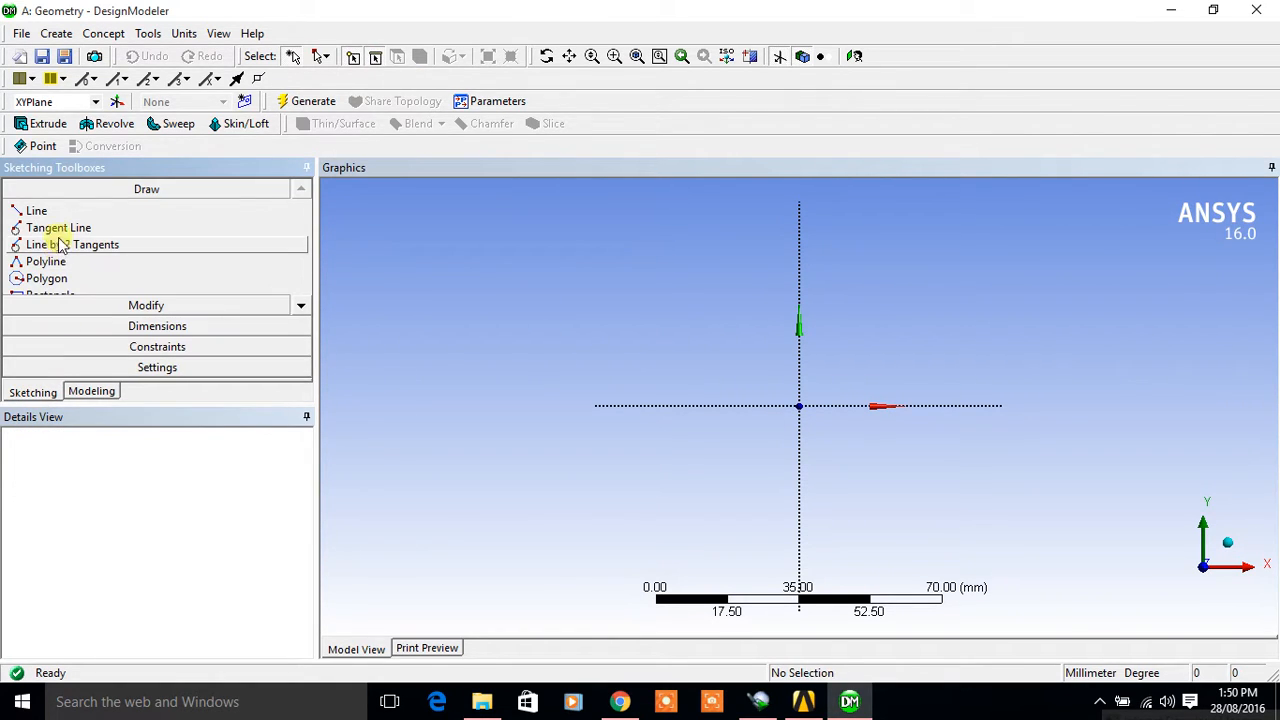
left_click(301, 308)
left_click(301, 308)
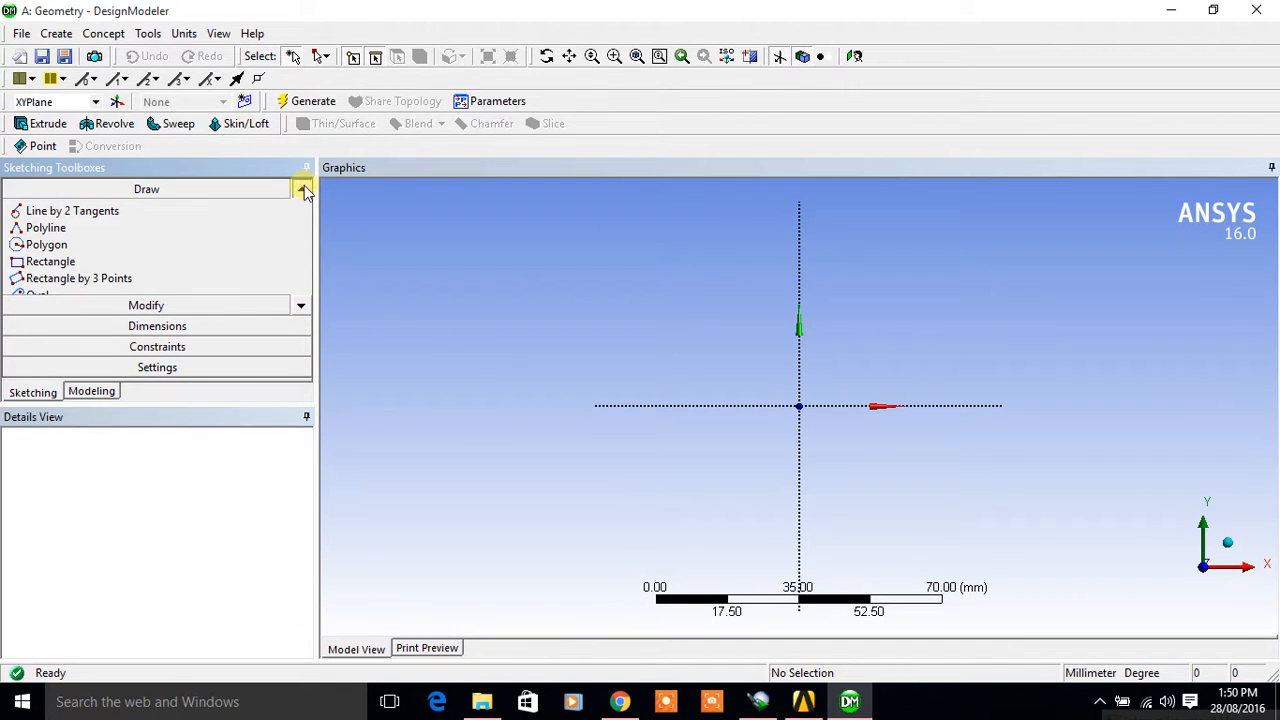
left_click(302, 190)
left_click(302, 190)
left_click(301, 305)
left_click(301, 305)
left_click(120, 262)
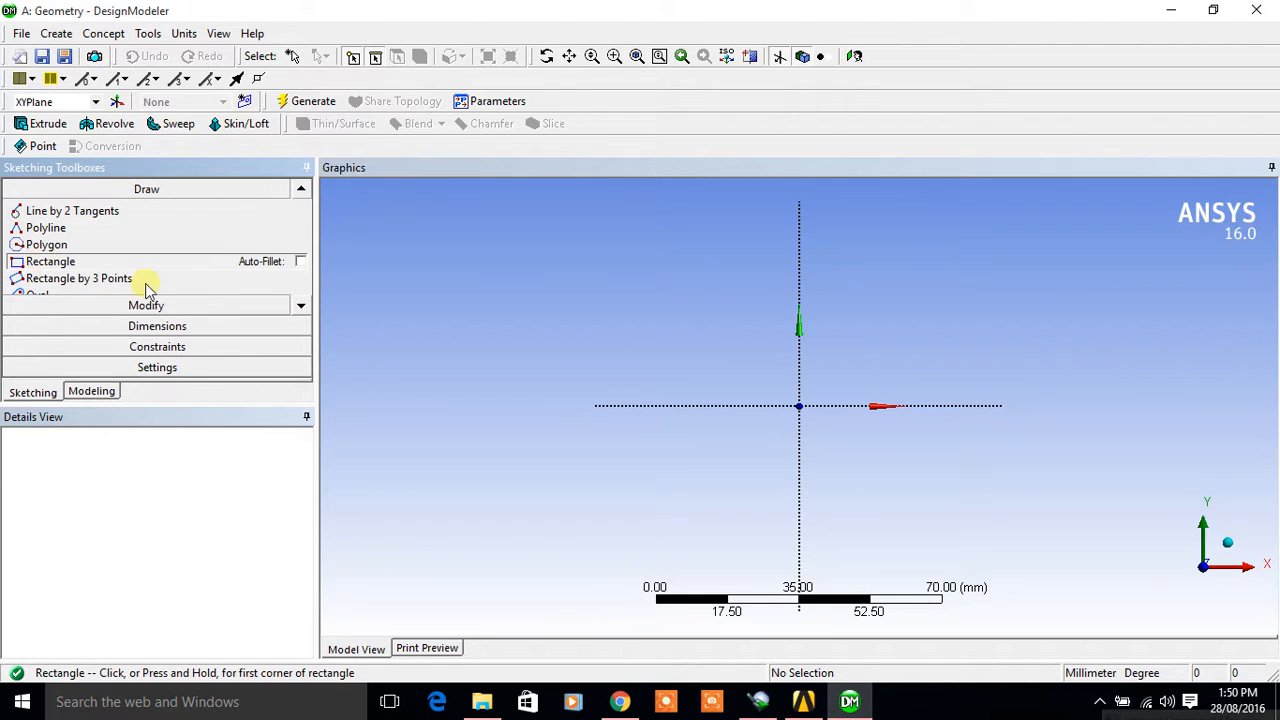
left_click(800, 405)
left_click(1102, 263)
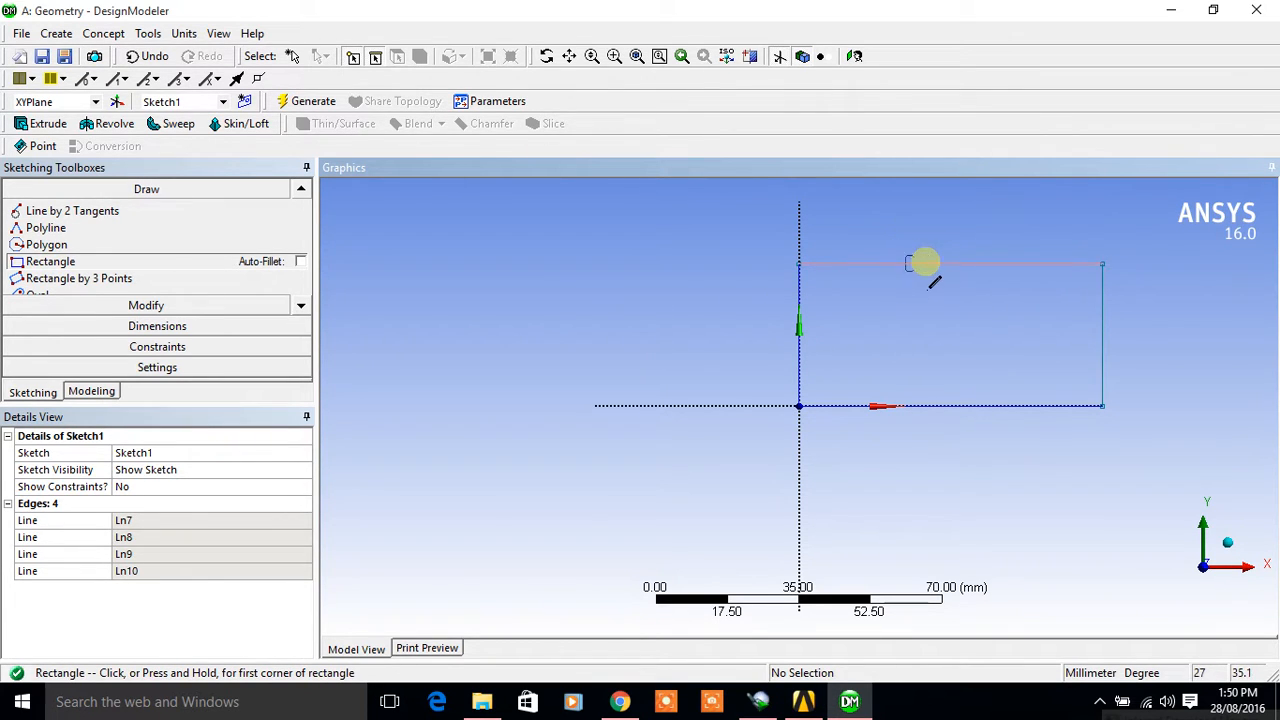
- Dimension the rectangle's width on its upper edge and its height on the vertical edge away from the origin
left_click(155, 326)
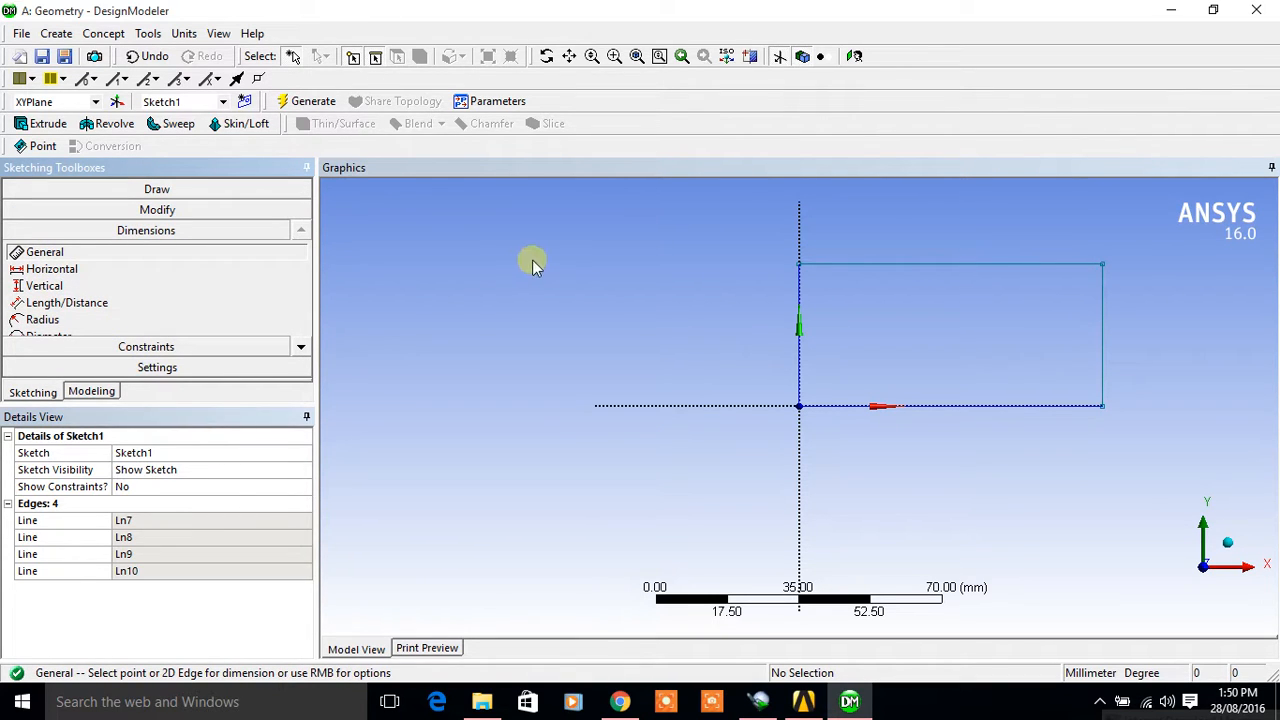
left_click(1015, 266)
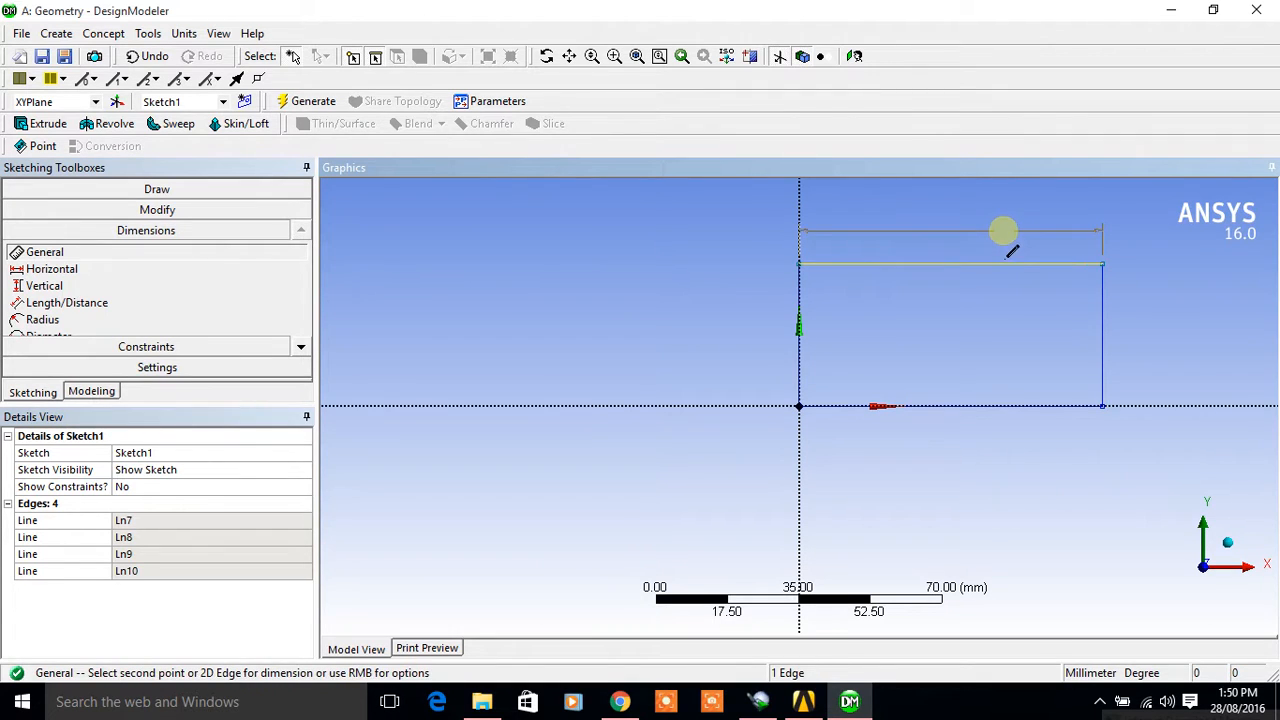
left_click(1005, 233)
left_click(1103, 334)
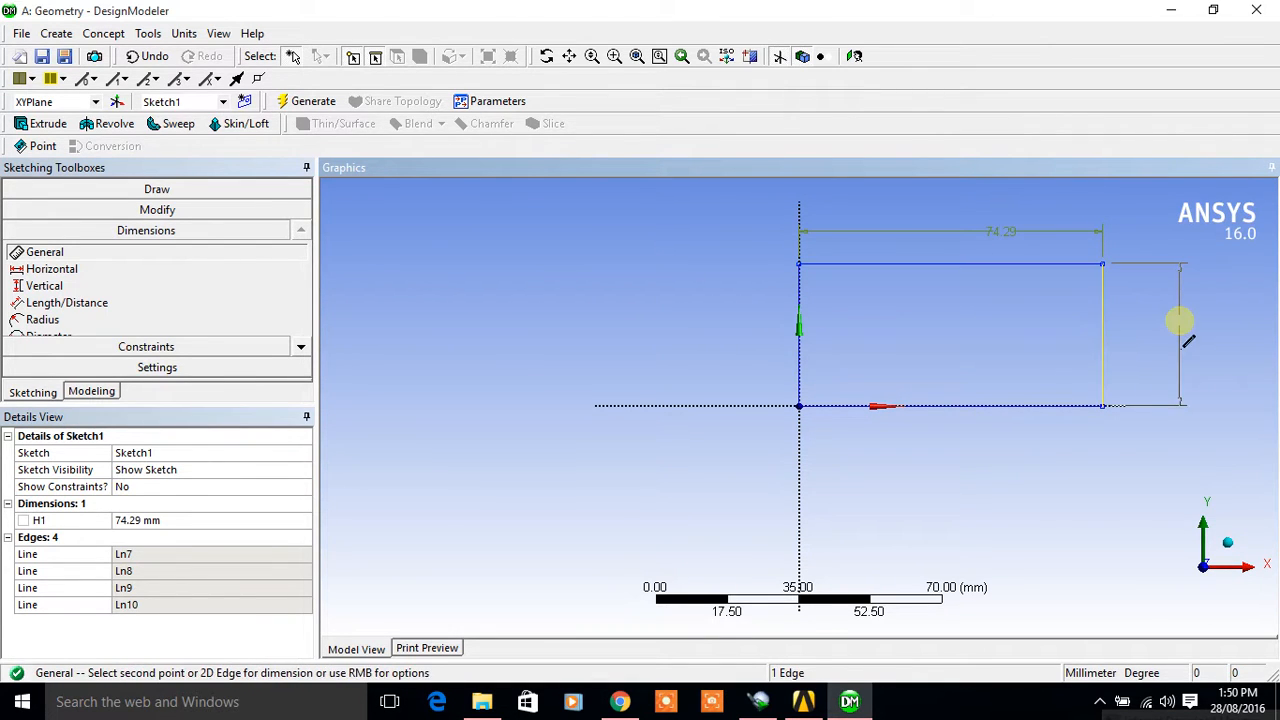
left_click(1177, 321)
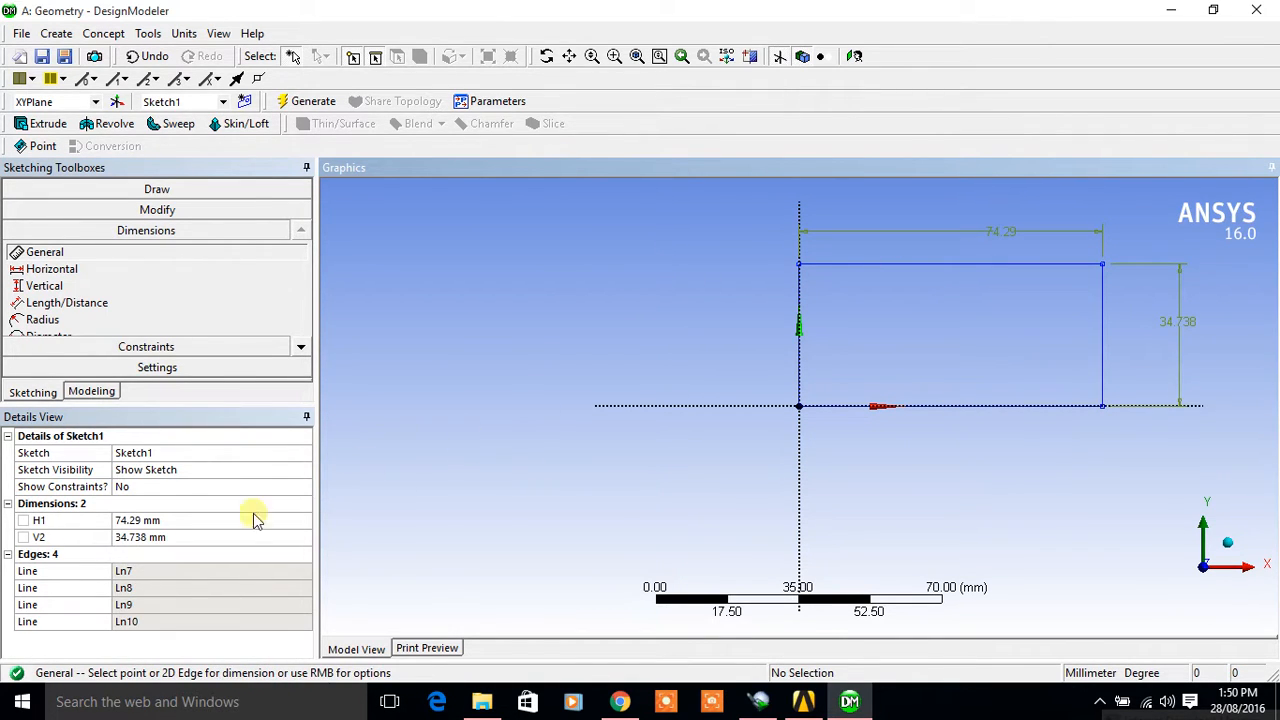
- Set the rectangle's width dimension to 80 mm and its height dimension to 50 mm
left_click(133, 520)
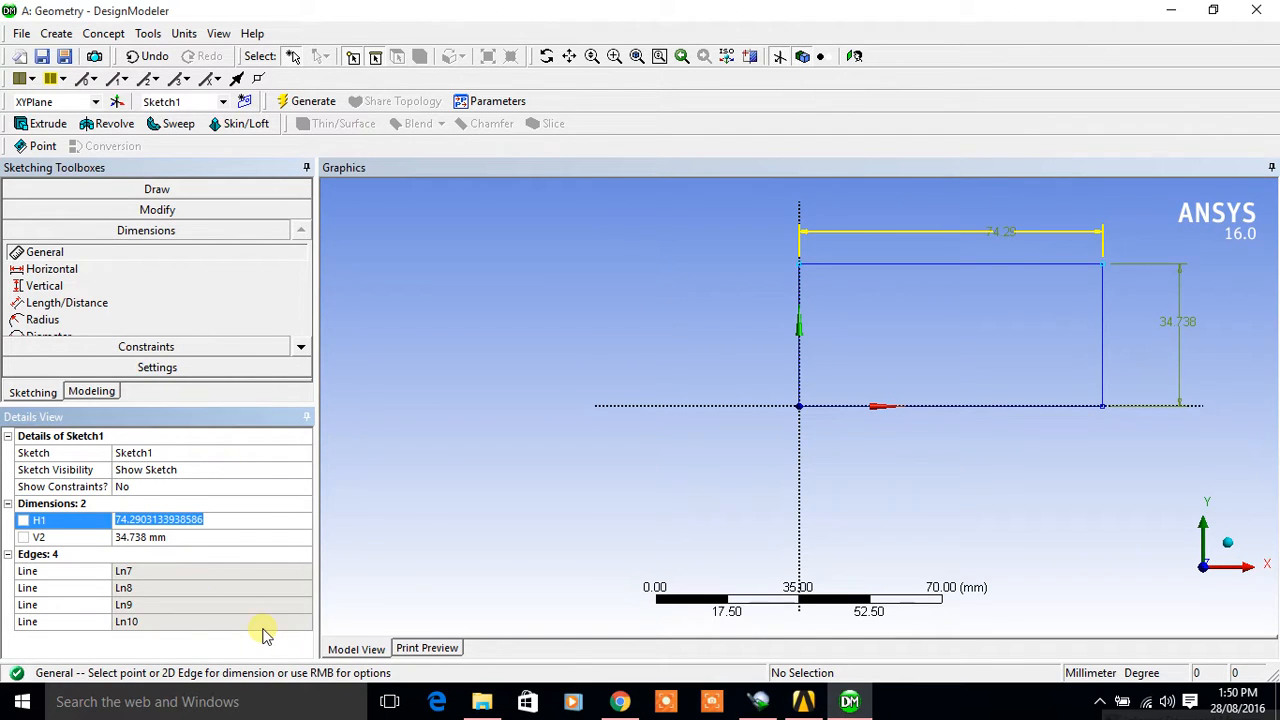
type("8")
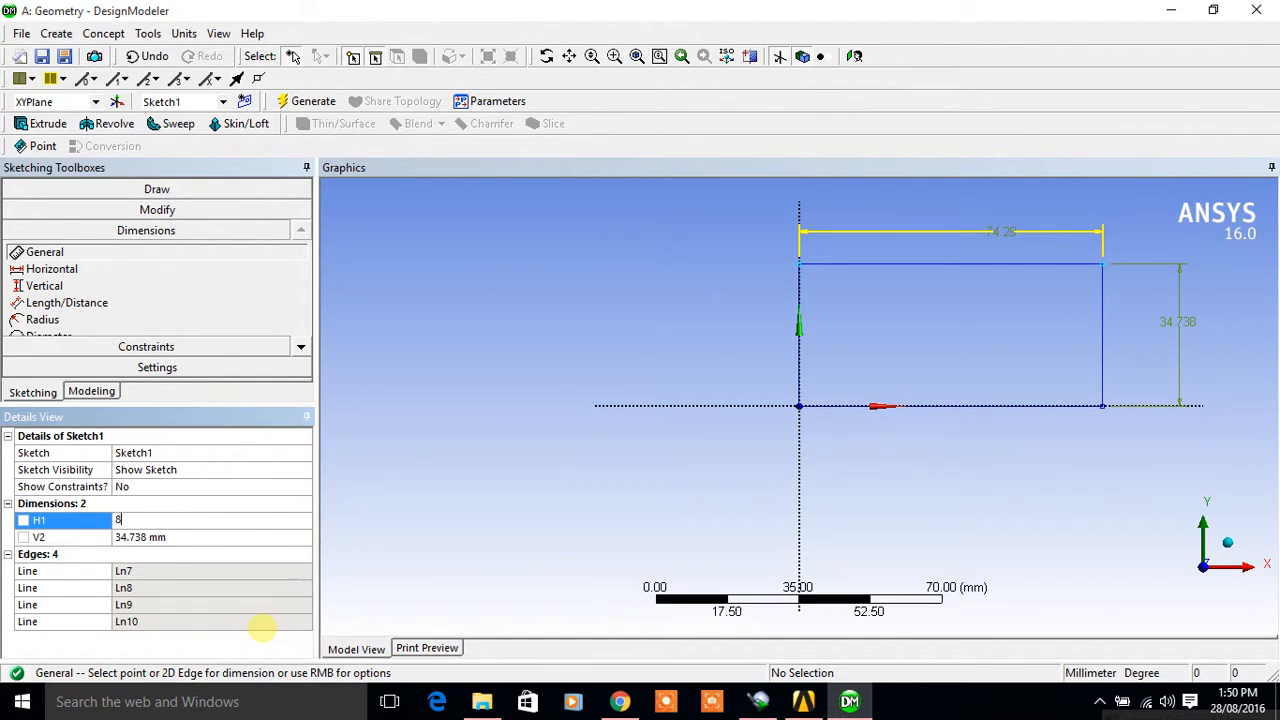
type("0")
key("Return")
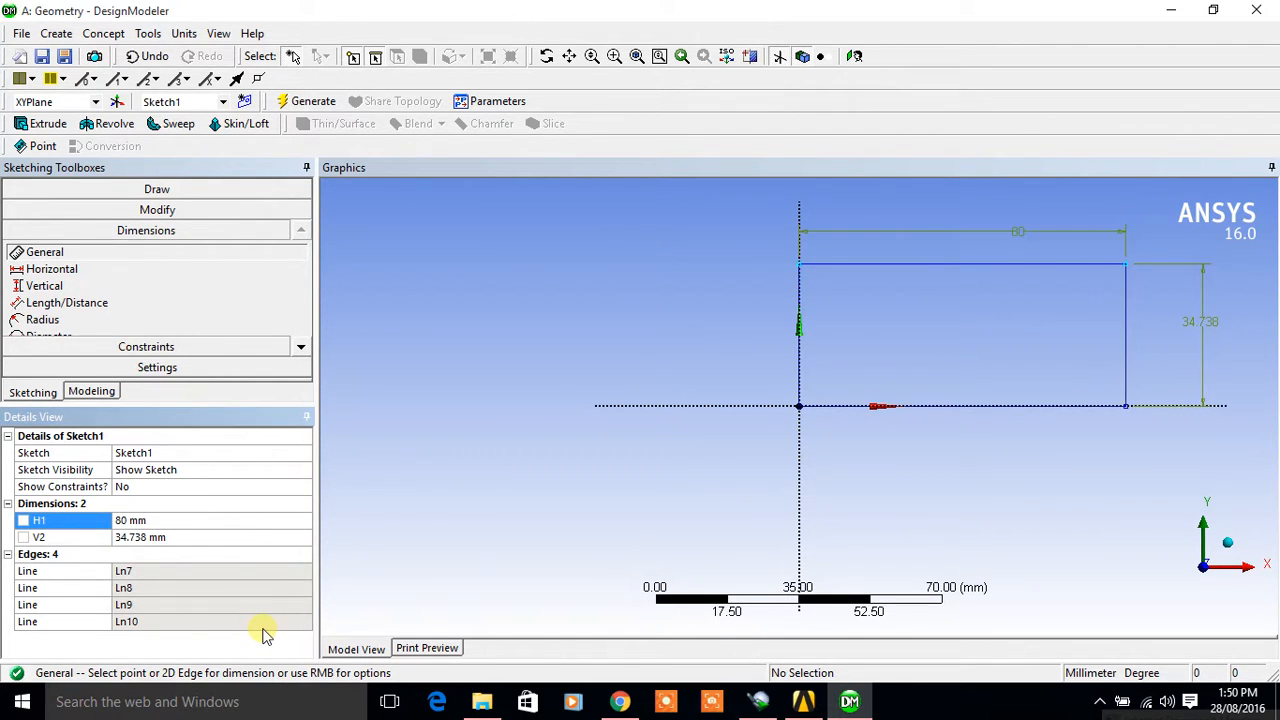
left_click(151, 545)
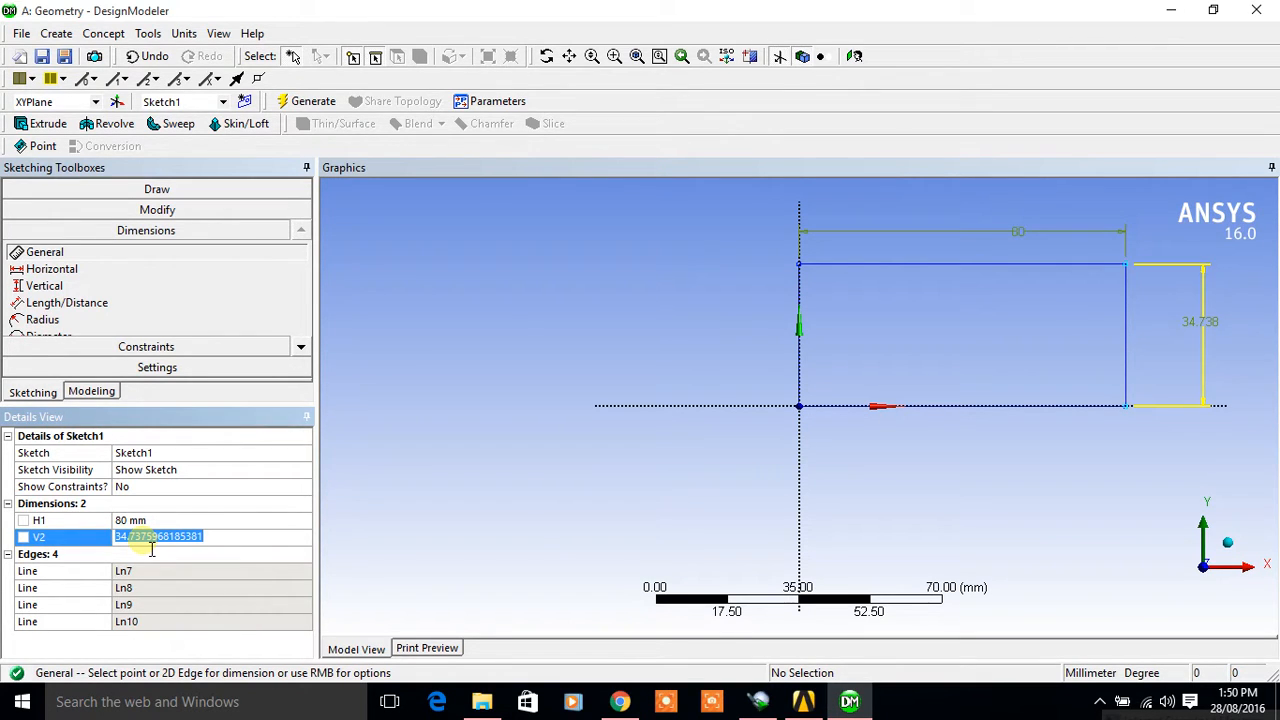
type("3")
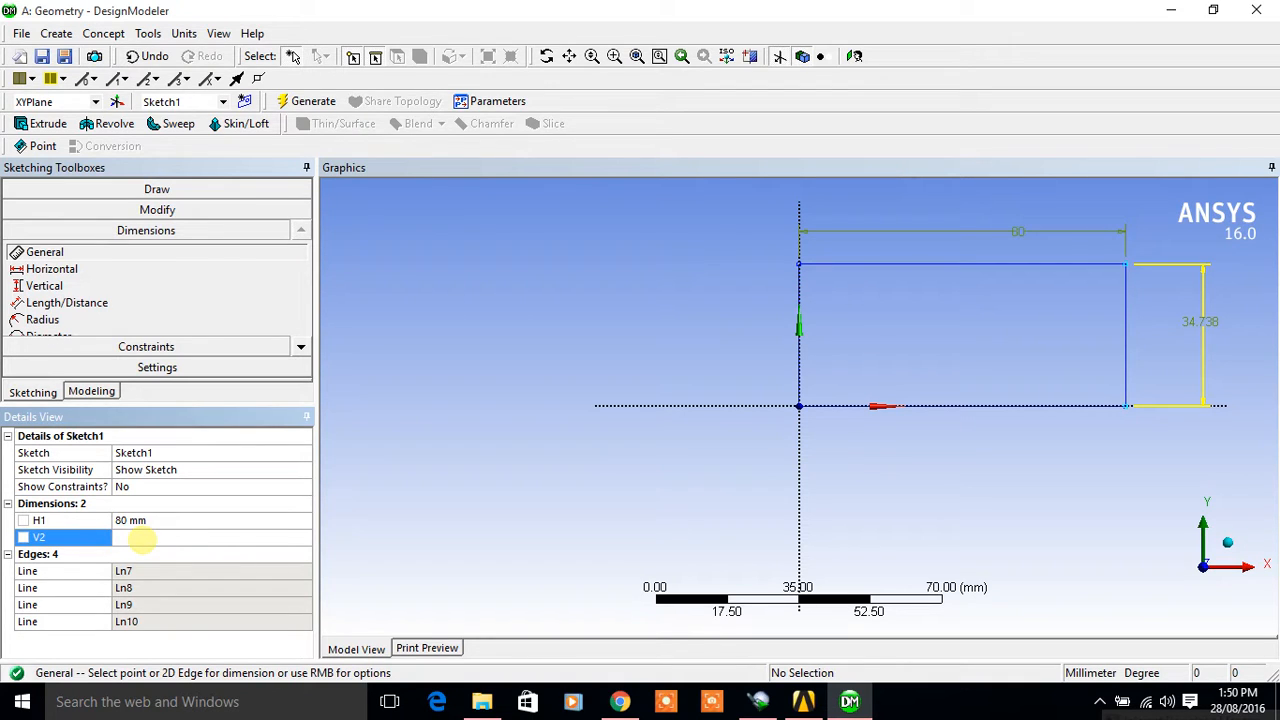
type("0")
key("Return")
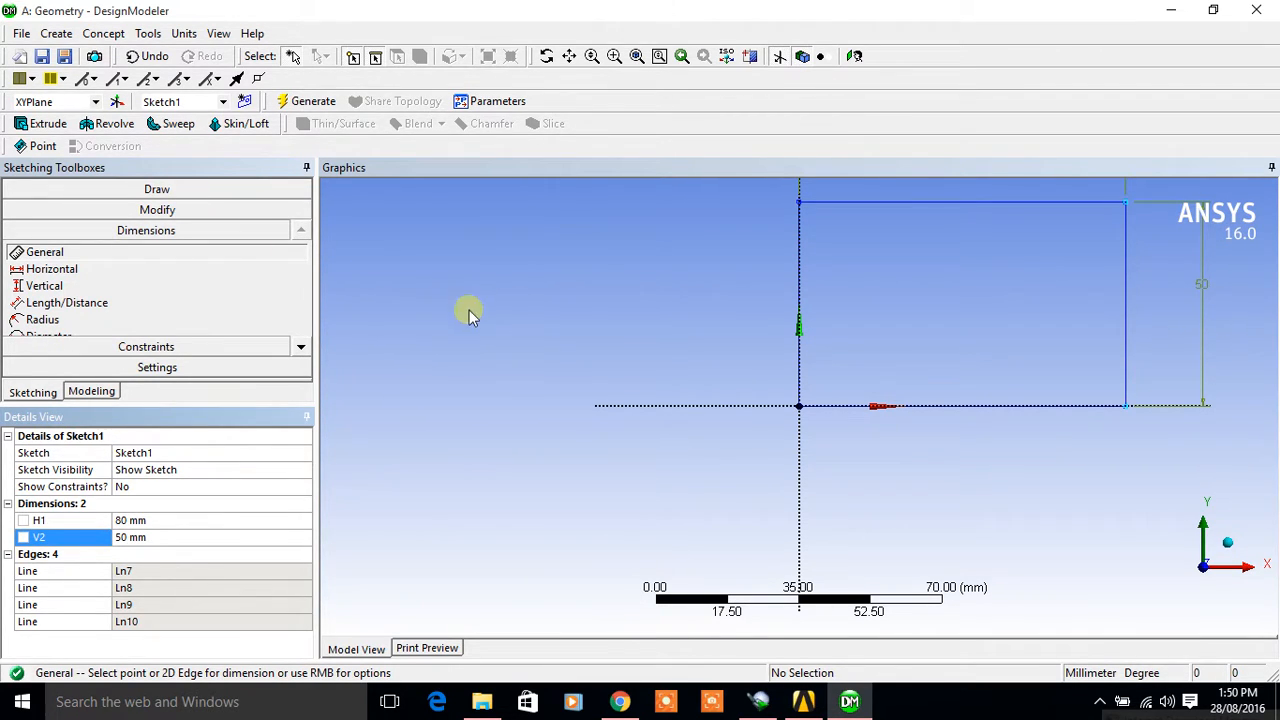
- Extrude the rectangle sketch with Both - Symmetric direction and 30 mm fixed depth, adding material, and generate the solid
middle_click_drag(630, 325, 580, 363)
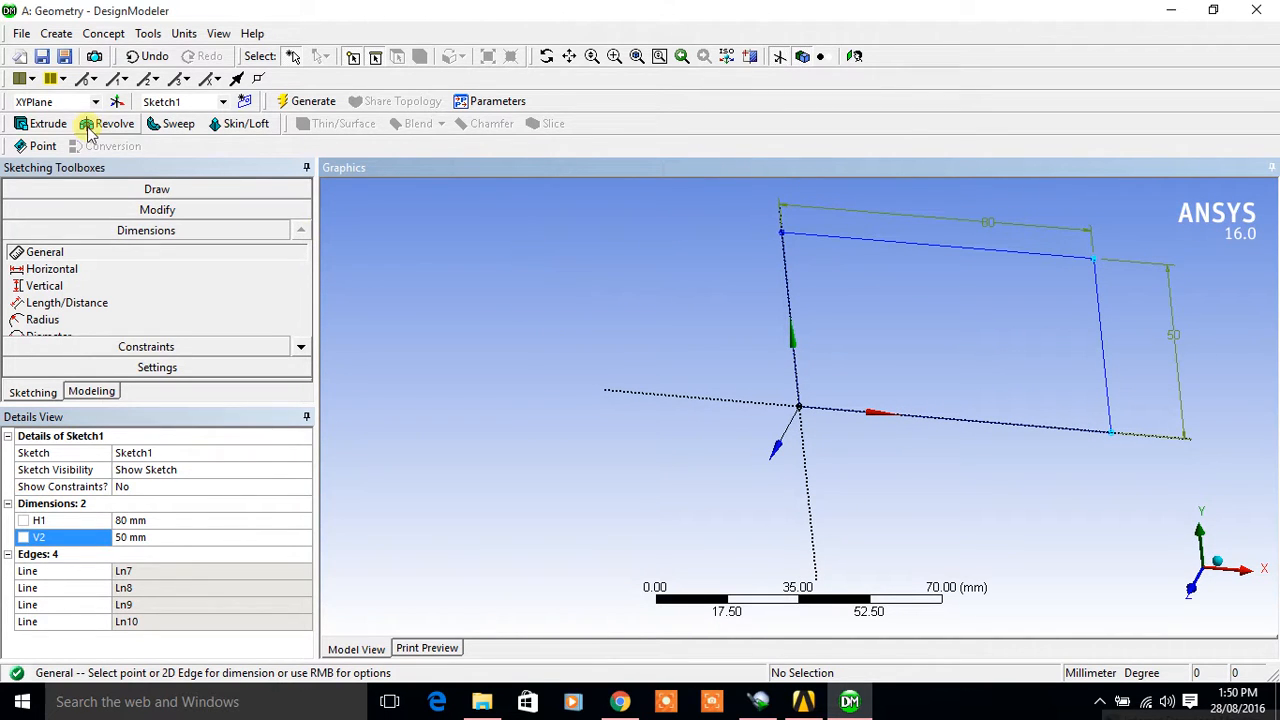
left_click(30, 124)
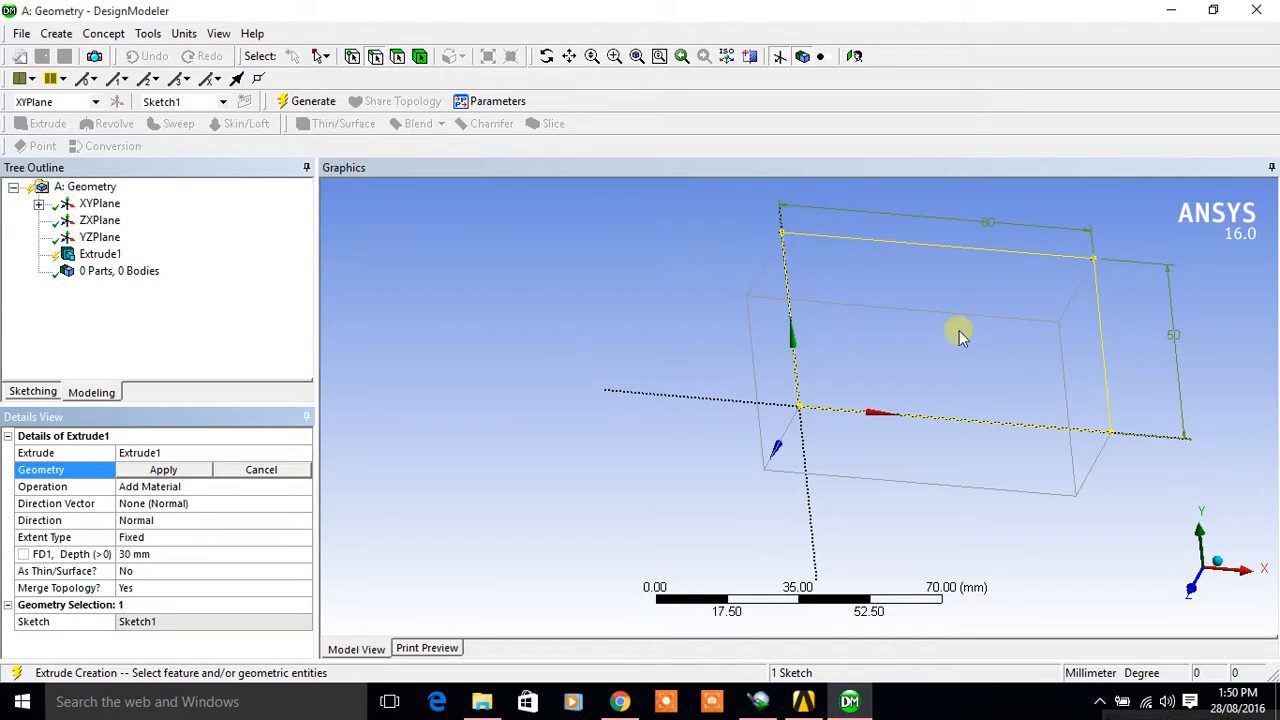
left_click(150, 556)
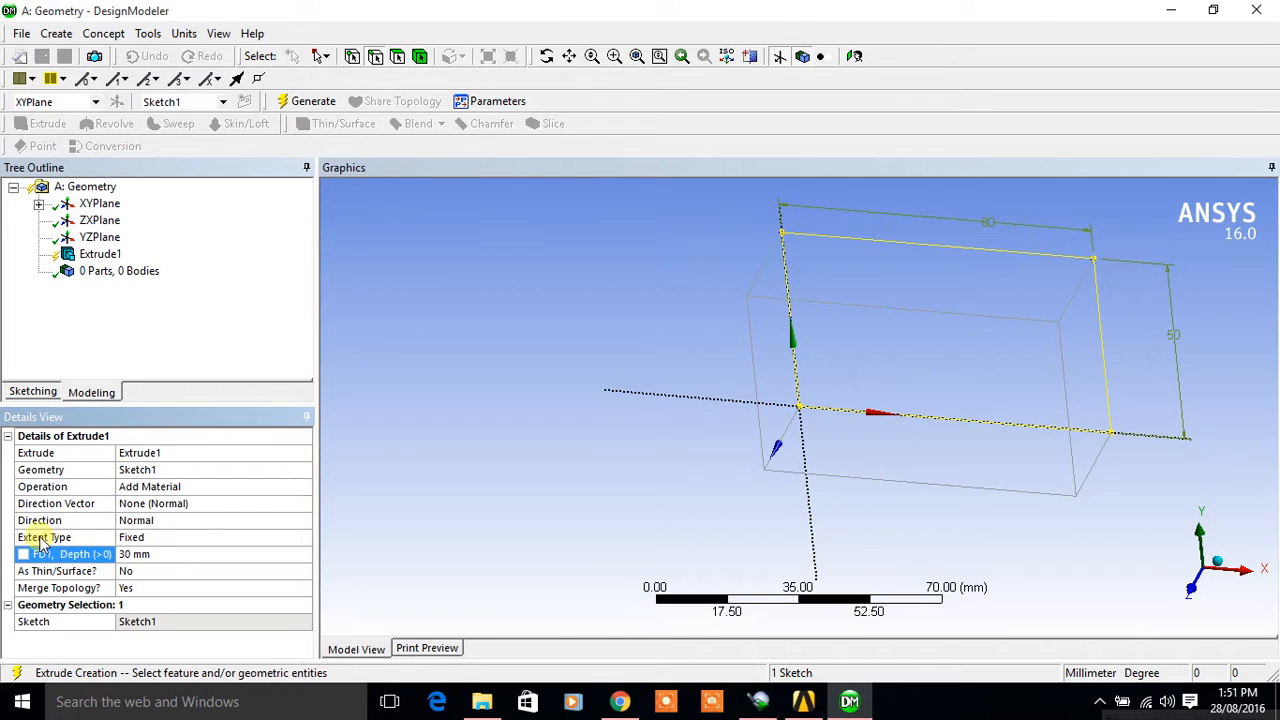
left_click(165, 524)
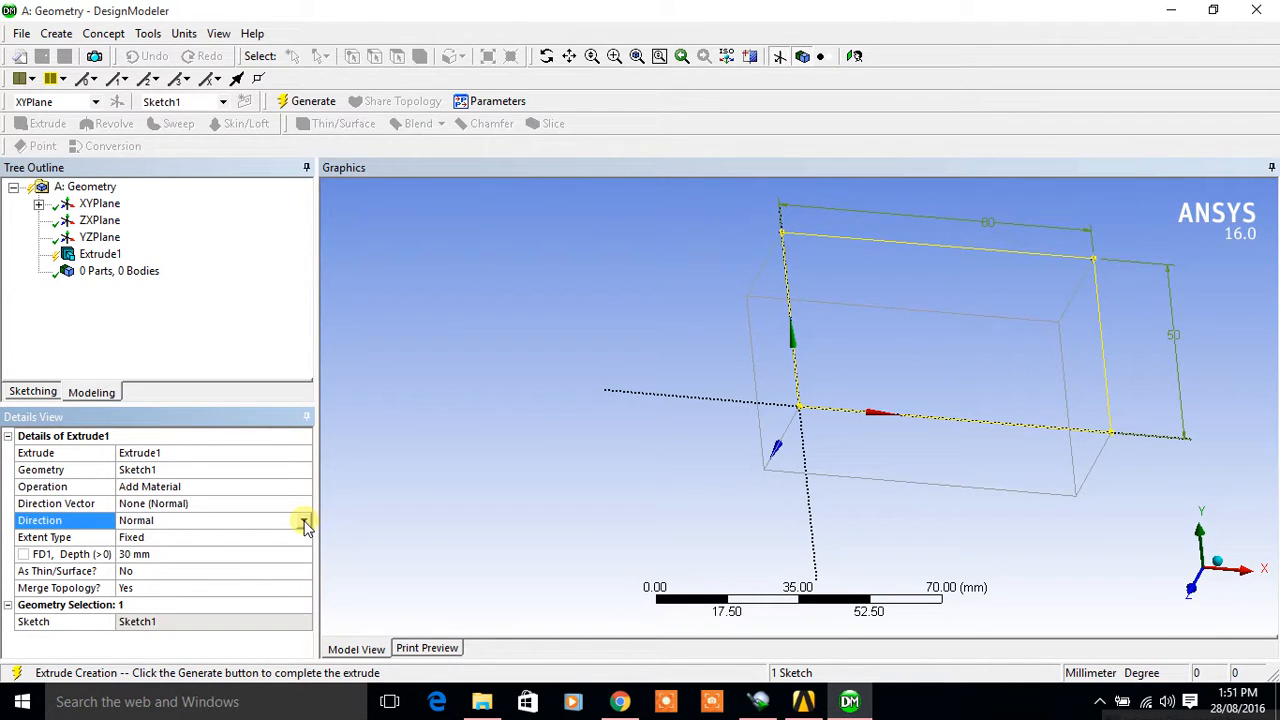
left_click(304, 521)
left_click(150, 561)
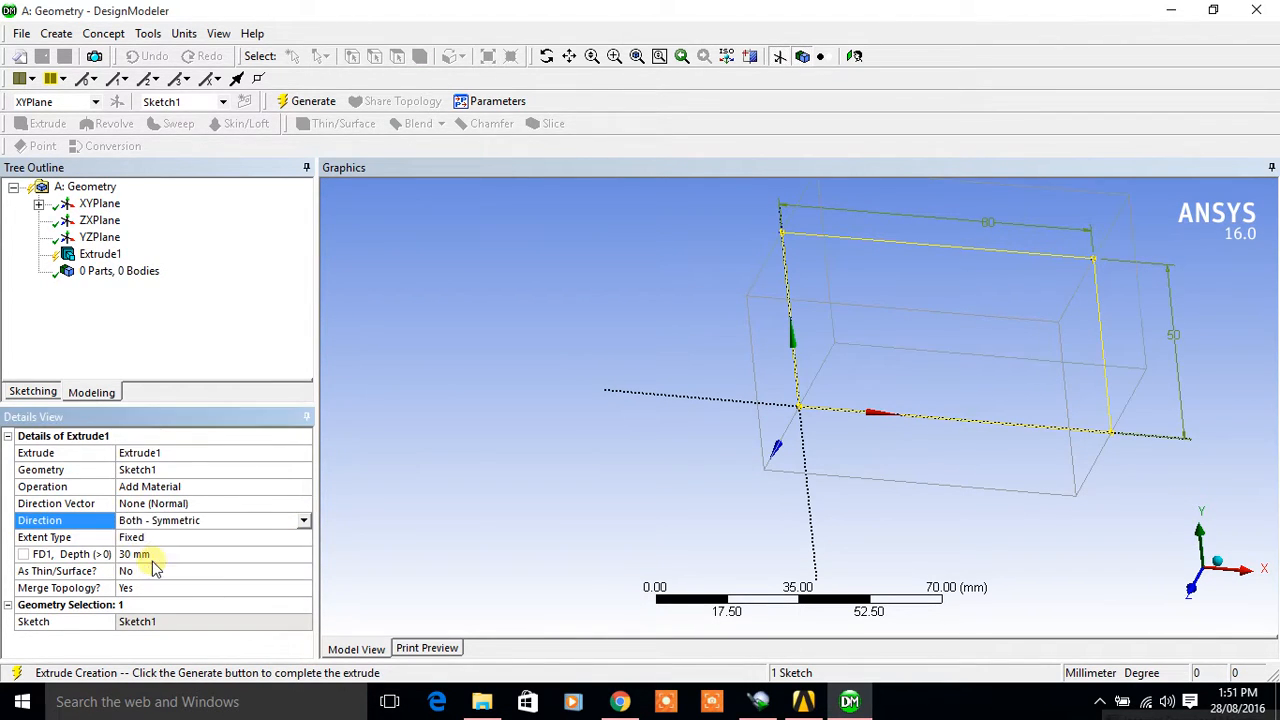
mouse_move(1223, 329)
middle_mouse_down()
mouse_move(1180, 371)
mouse_move(818, 462)
middle_mouse_up()
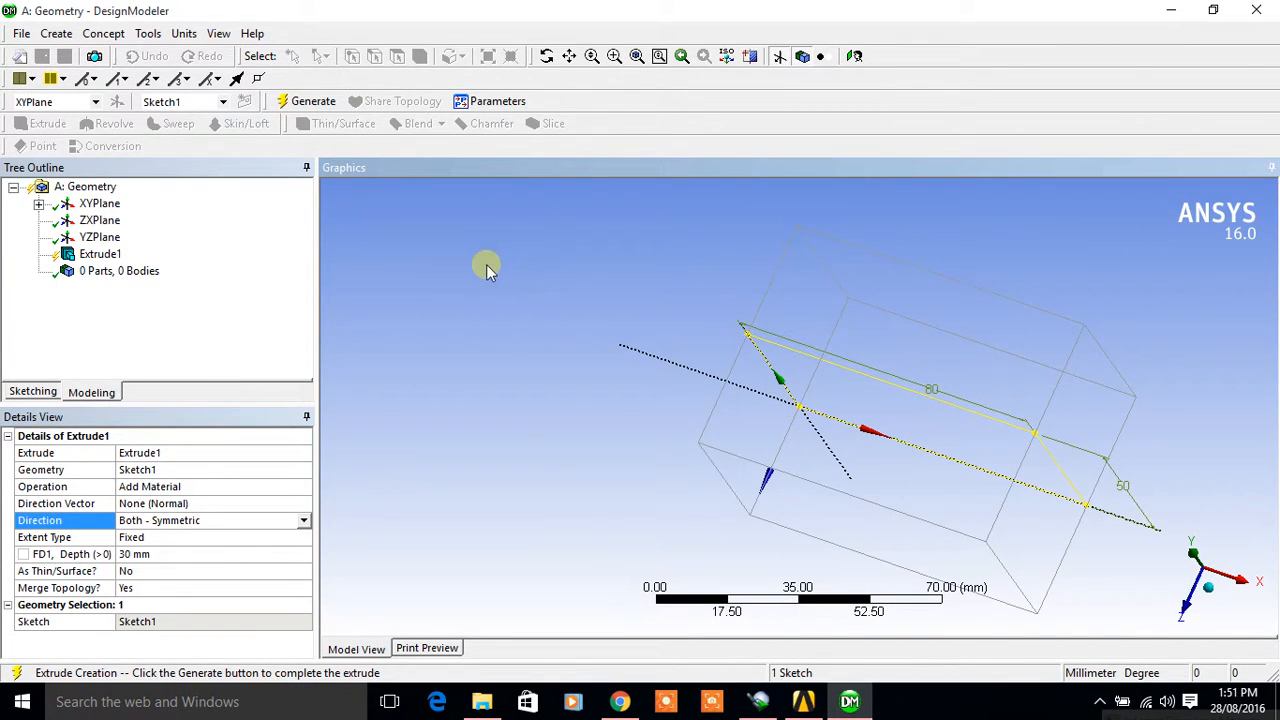
left_click(313, 102)
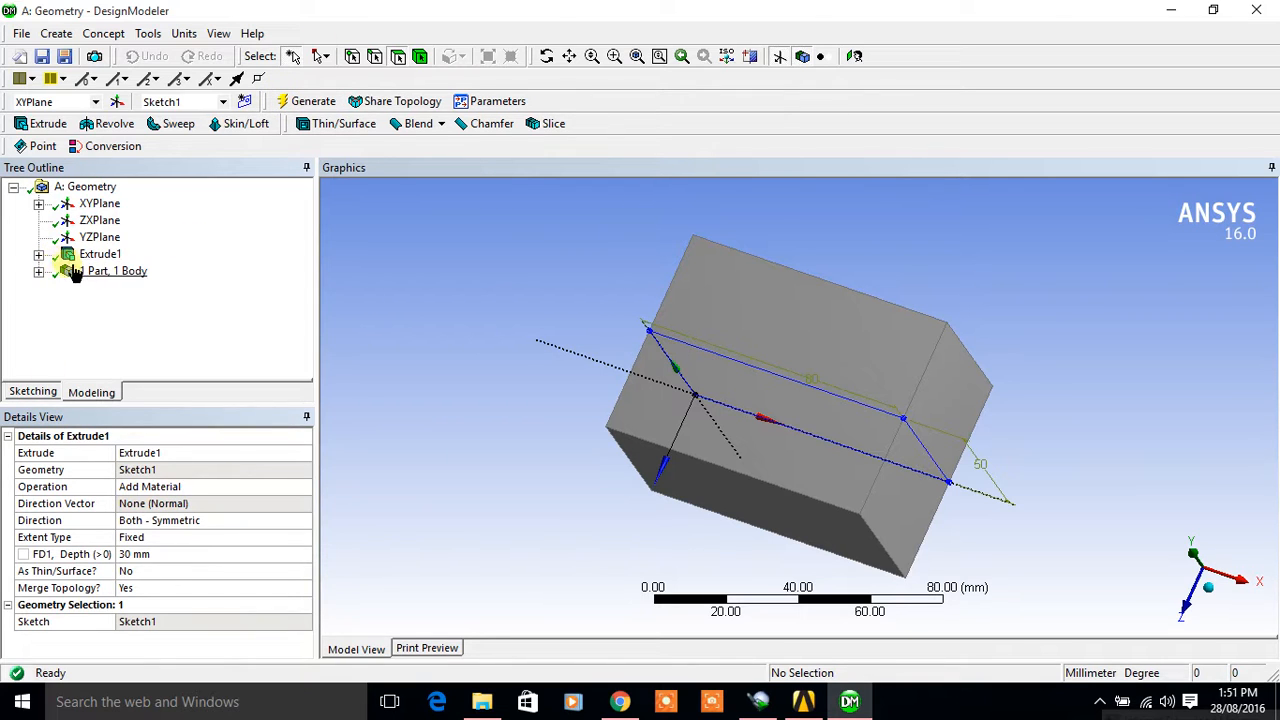
- Hide Sketch1 under the extrude feature so only the solid block is displayed
middle_click_drag(537, 434, 548, 475)
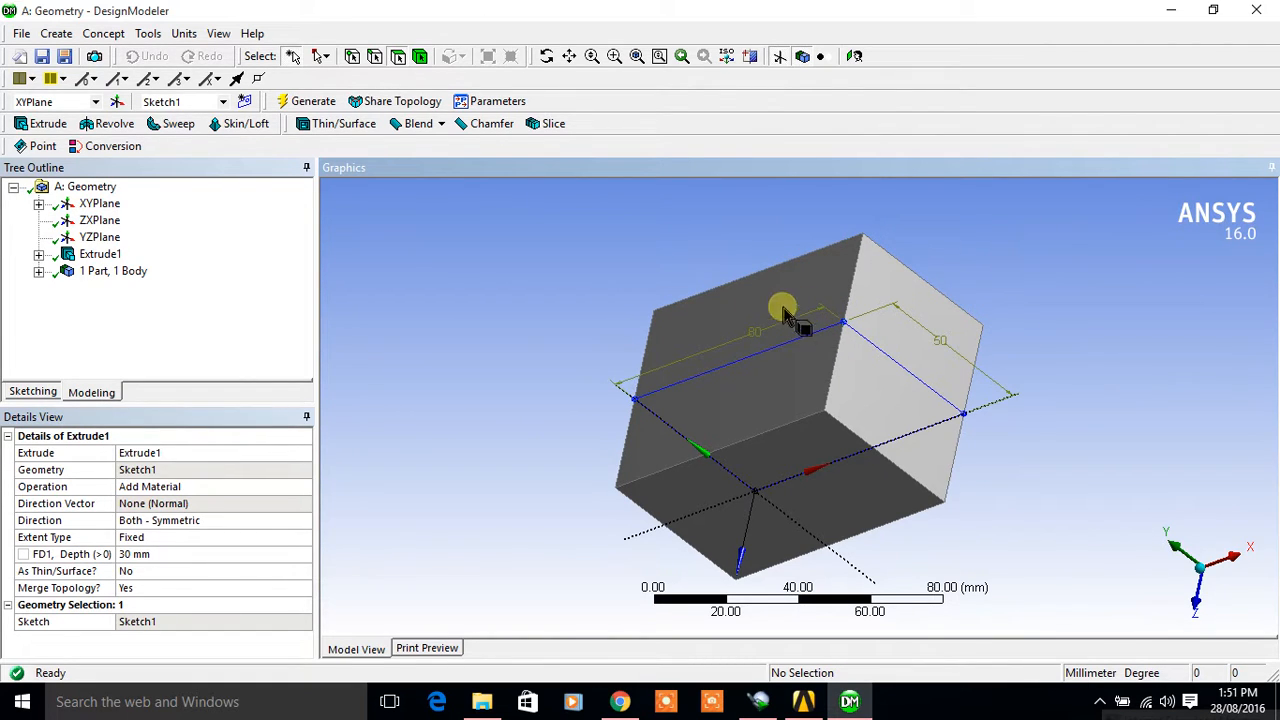
left_click(38, 254)
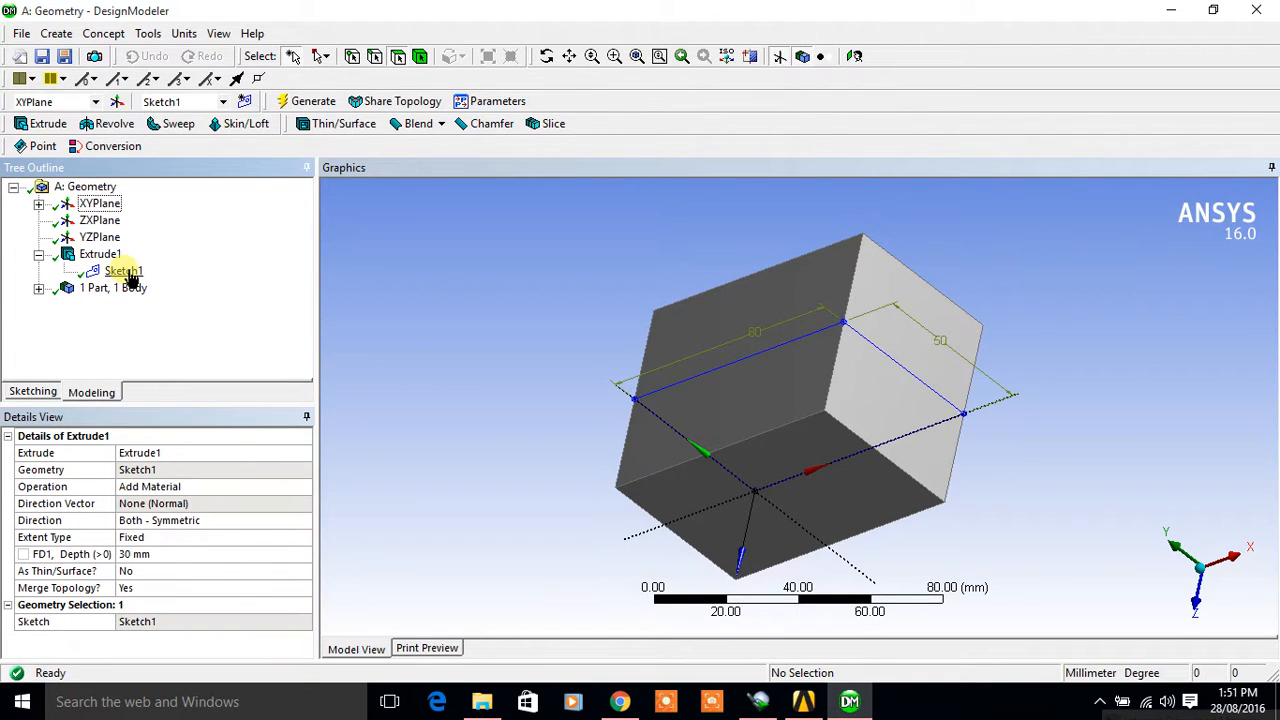
left_click(124, 272)
right_click(126, 274)
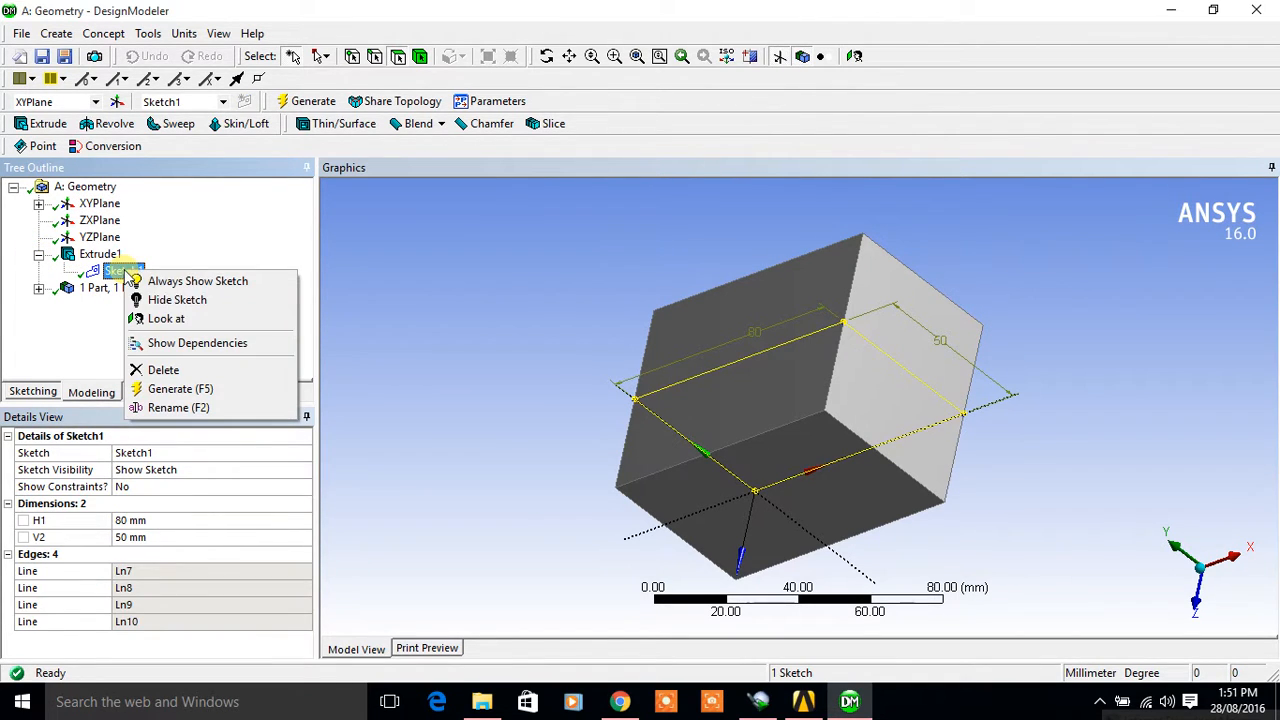
left_click(185, 301)
left_click(429, 309)
middle_click_drag(563, 392, 538, 362)
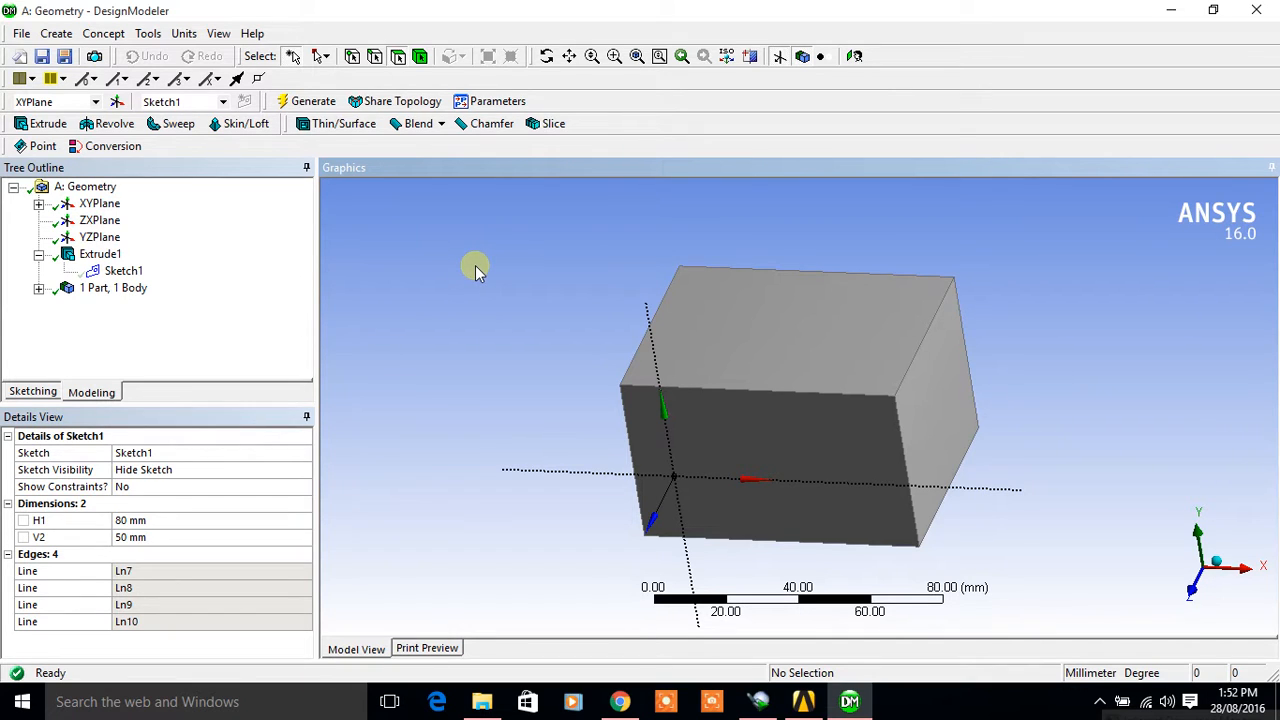
mouse_move(457, 266)
middle_mouse_down()
mouse_move(571, 329)
mouse_move(680, 343)
mouse_move(505, 268)
mouse_move(477, 277)
middle_mouse_up()
middle_click_drag(1080, 266, 1053, 277)
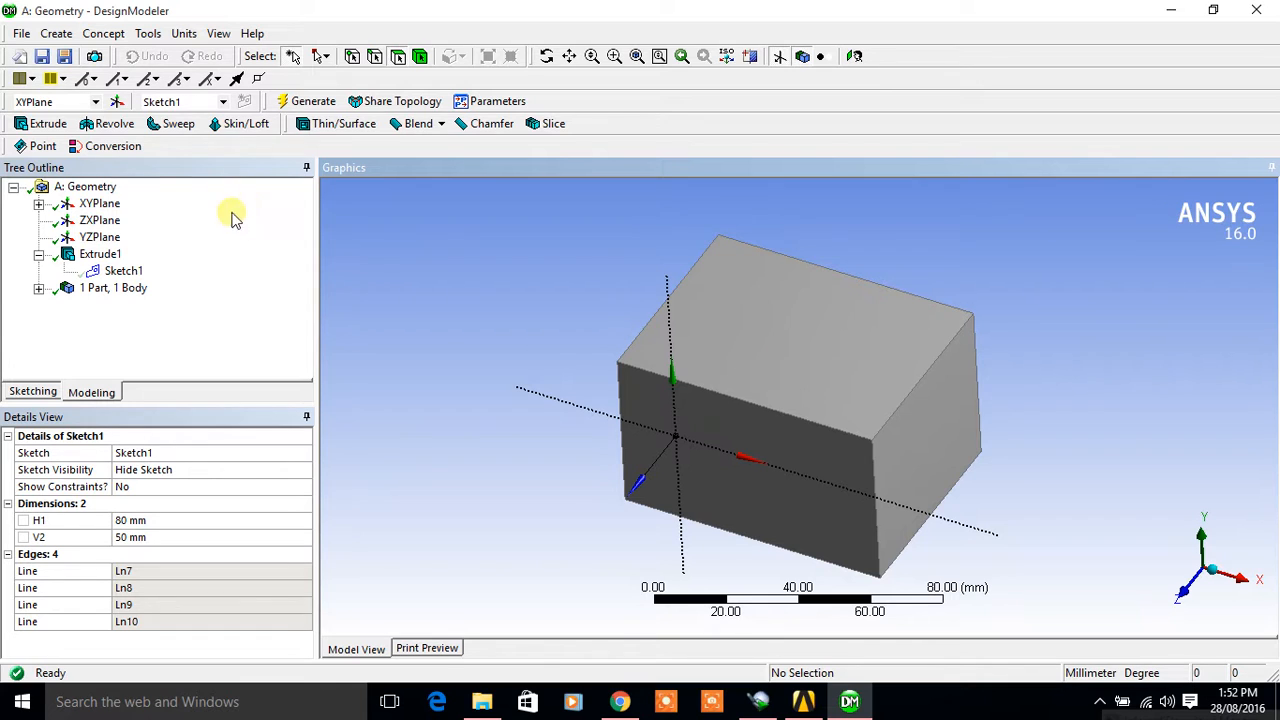
middle_click_drag(600, 318, 610, 316)
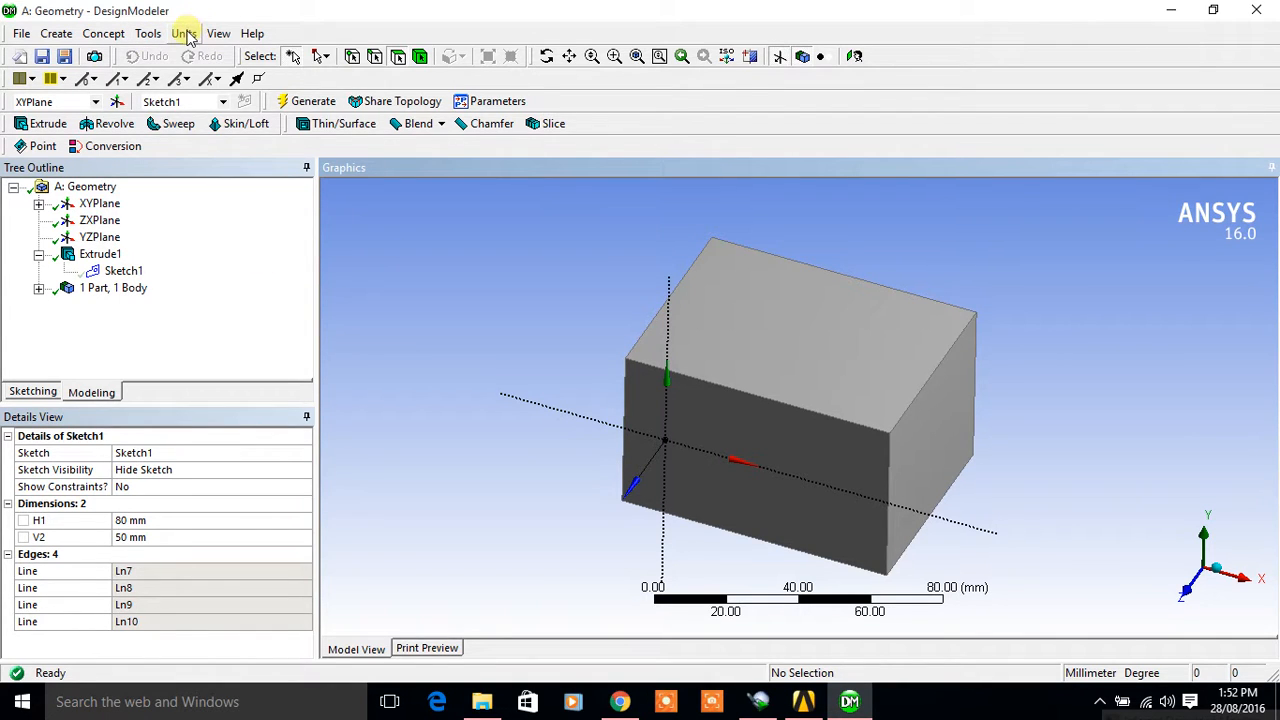
left_click(185, 35)
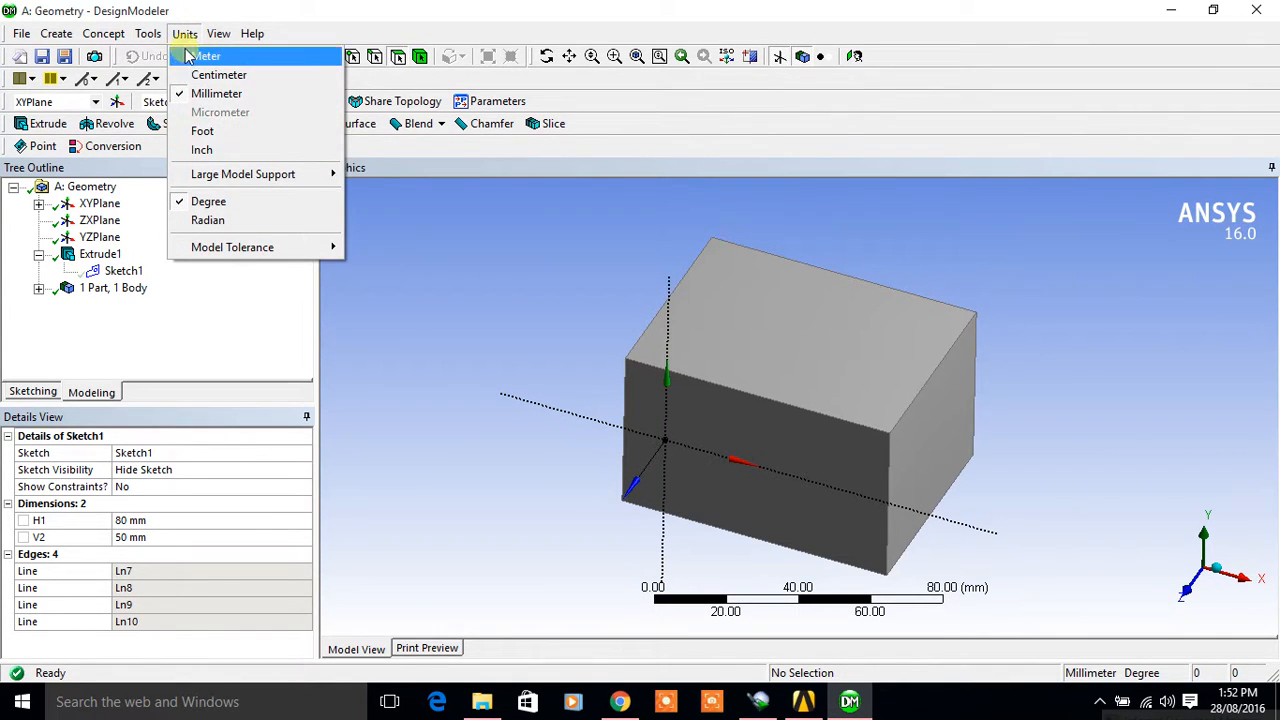
mouse_move(219, 33)
left_click(363, 177)
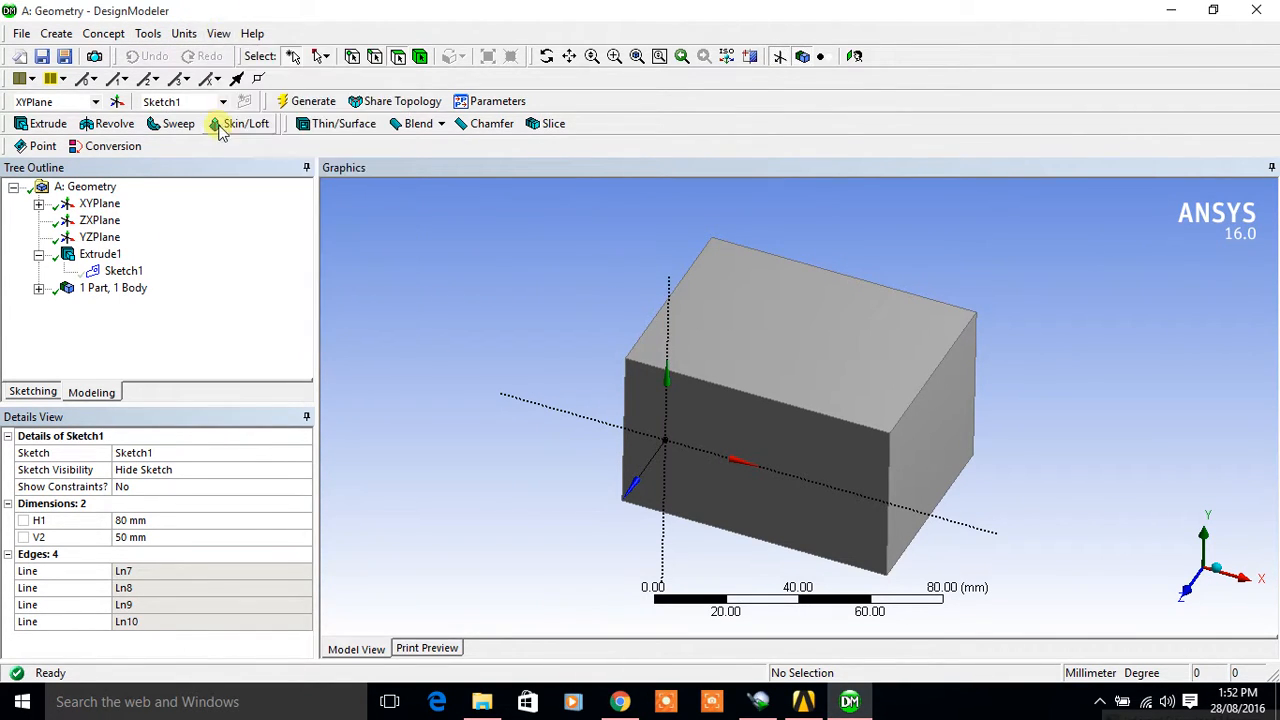
left_click(217, 38)
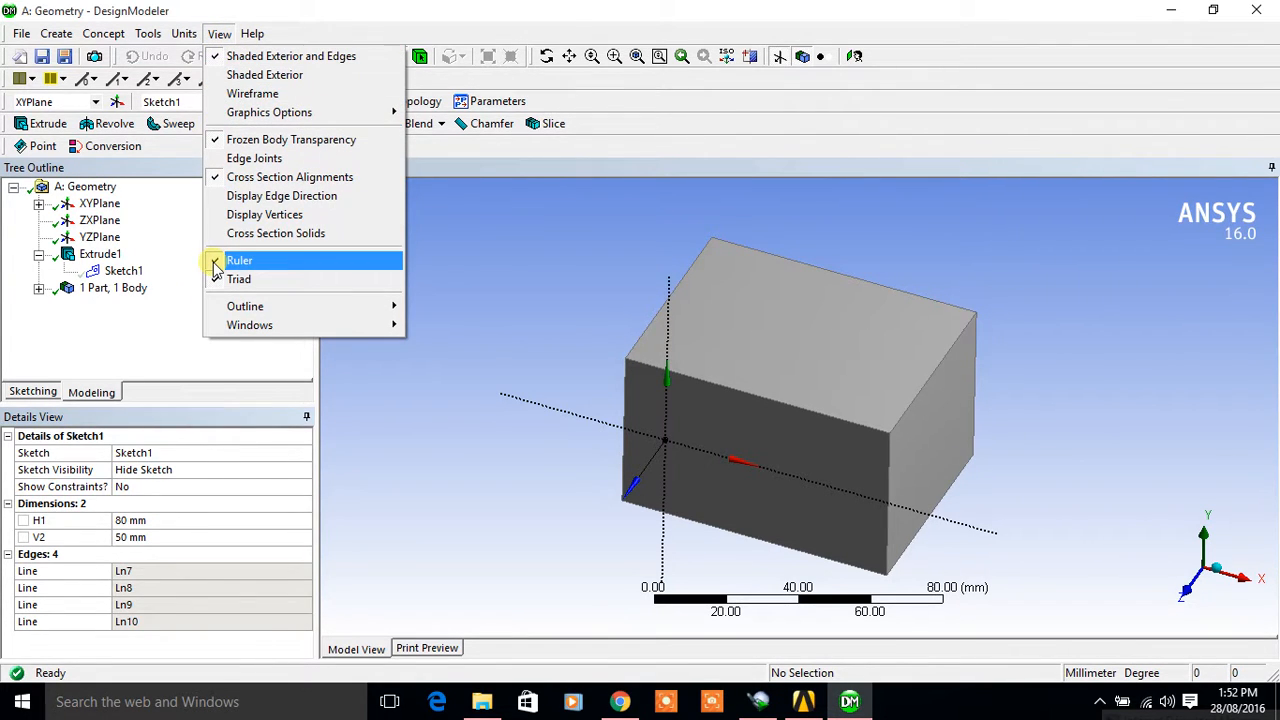
left_click(612, 252)
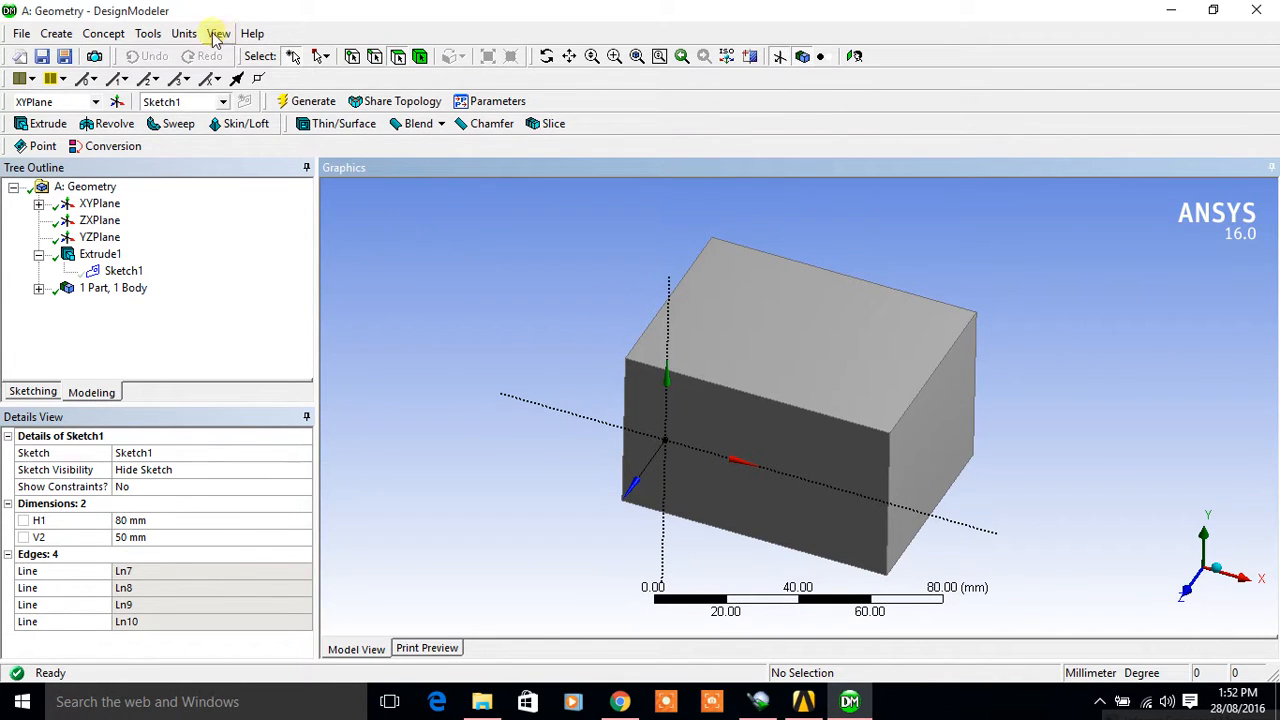
- Review the DesignModeler option pages for geometry, graphics, miscellaneous, sketching, toolbars and units, and close the options
left_click(149, 33)
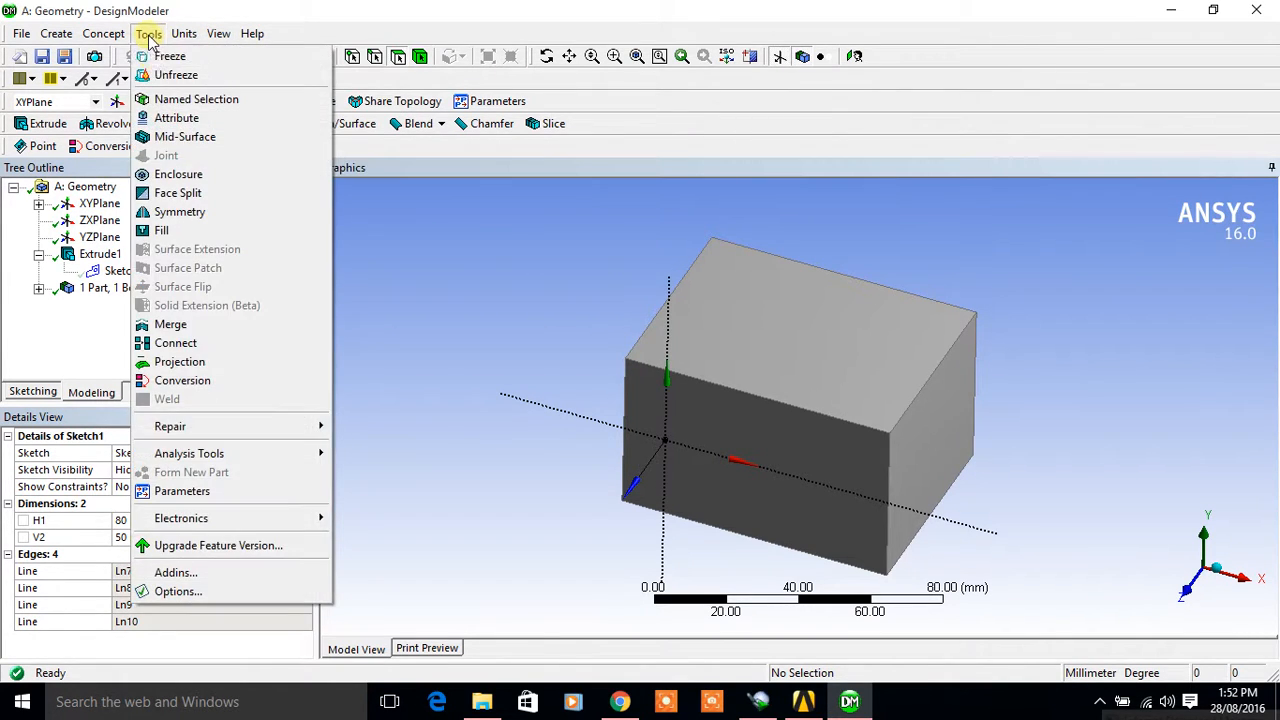
left_click(178, 592)
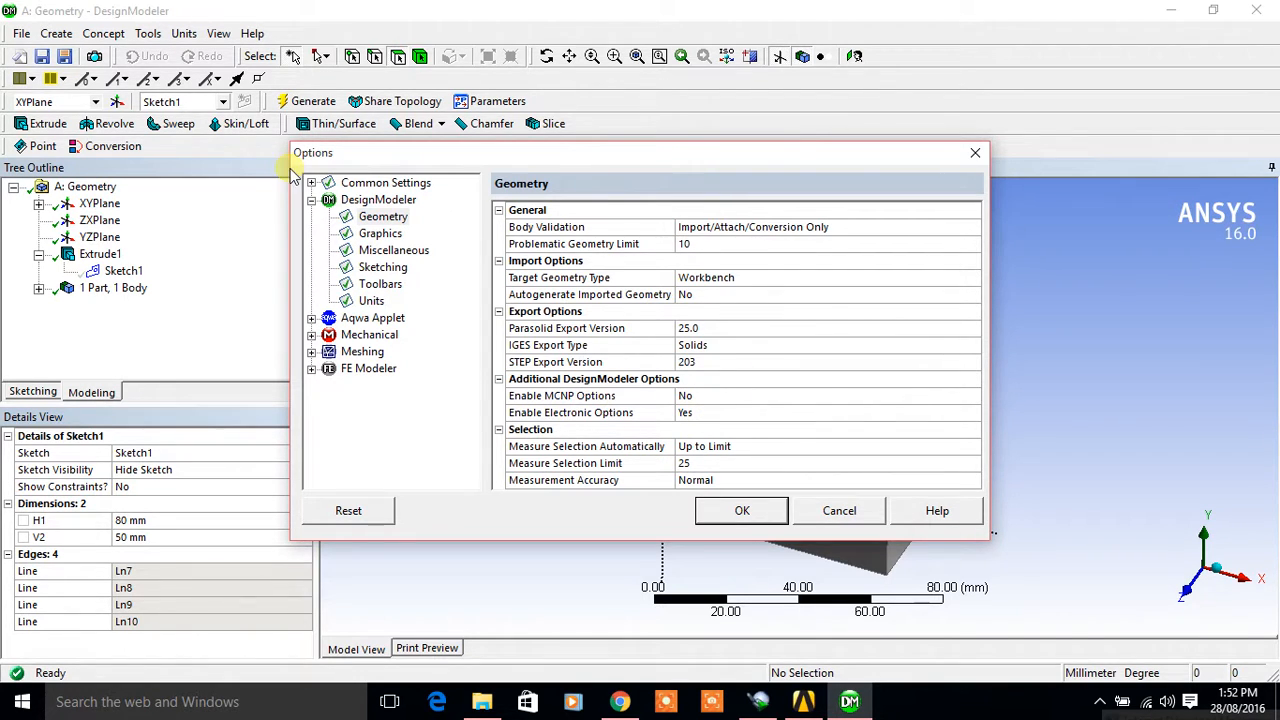
left_click(373, 234)
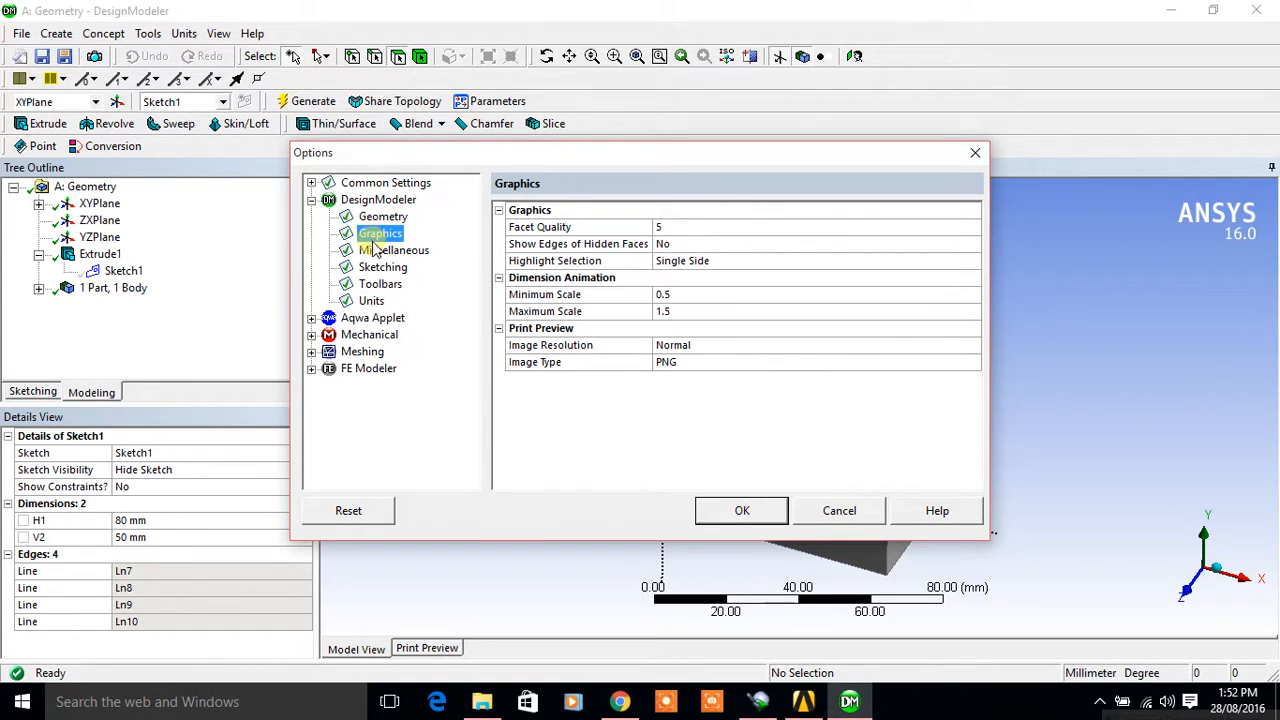
left_click(379, 252)
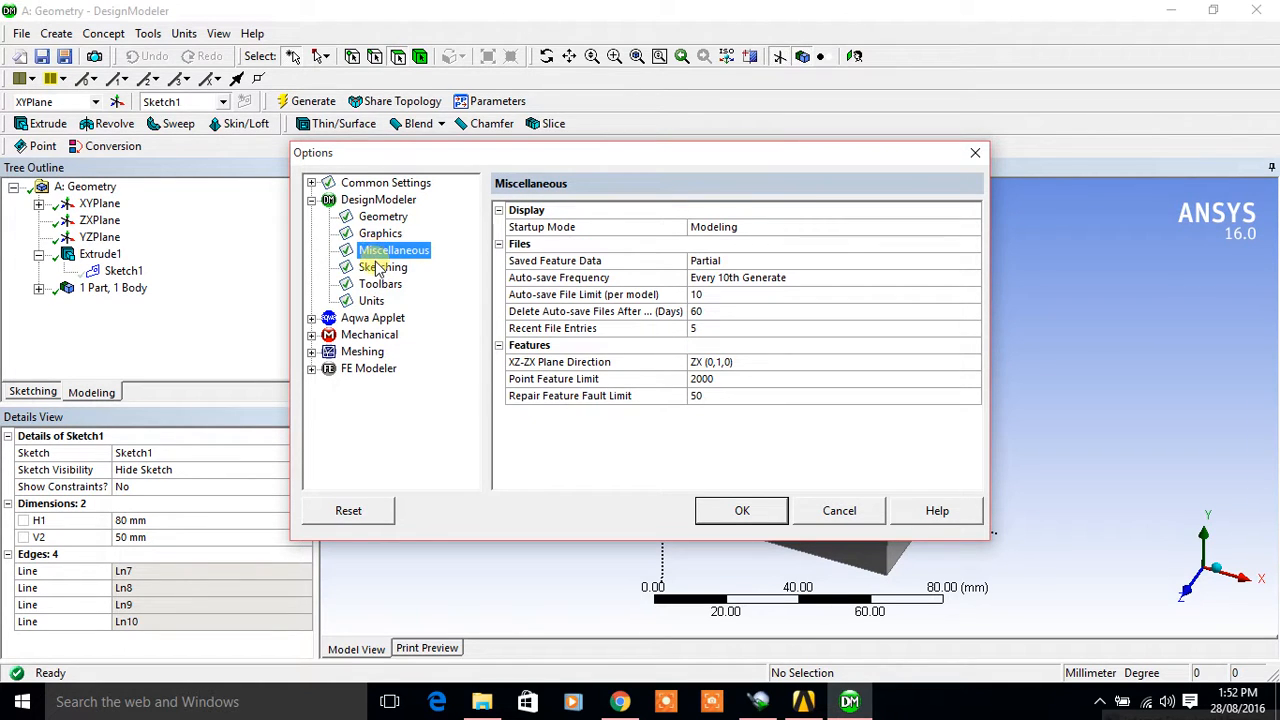
left_click(379, 270)
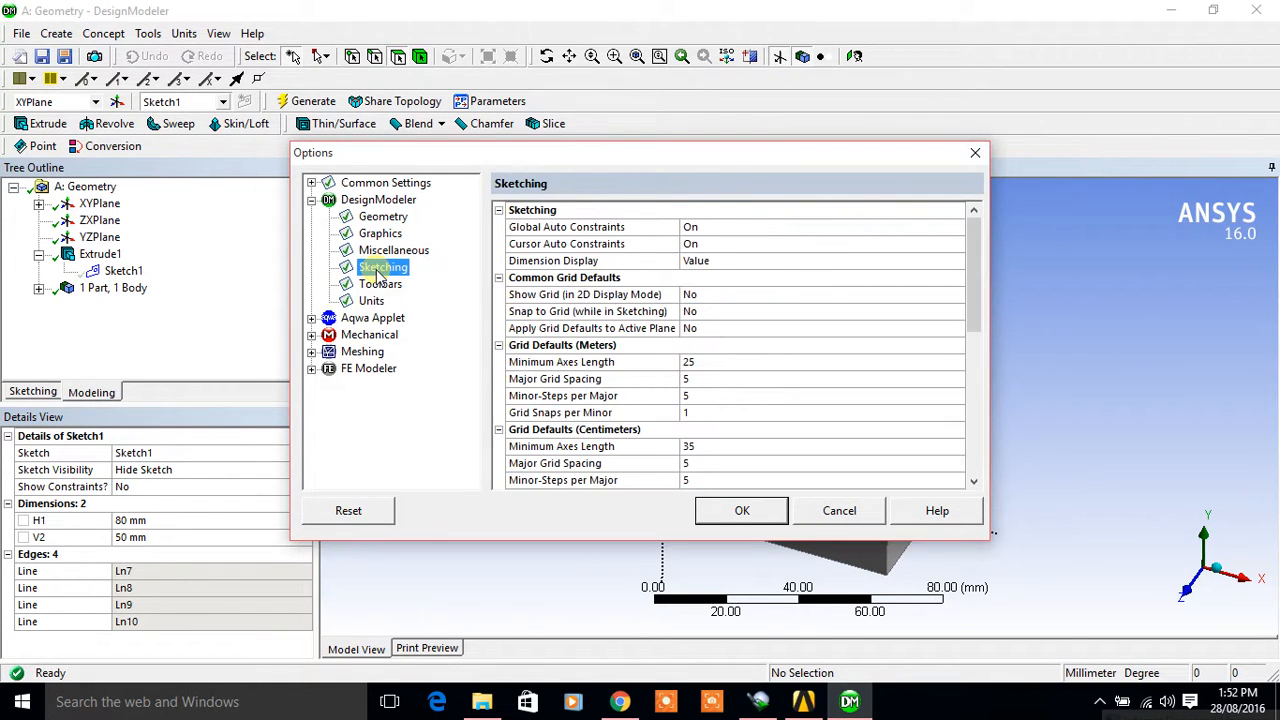
left_click_drag(975, 300, 973, 442)
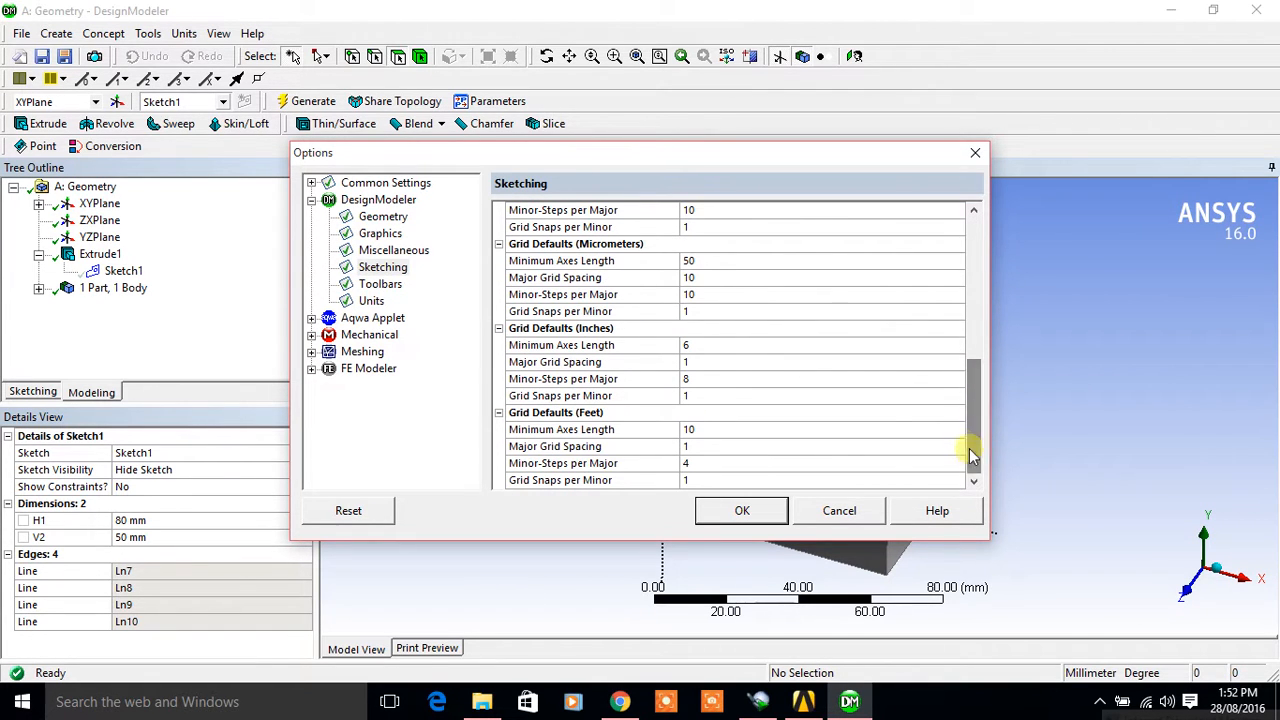
left_click(372, 288)
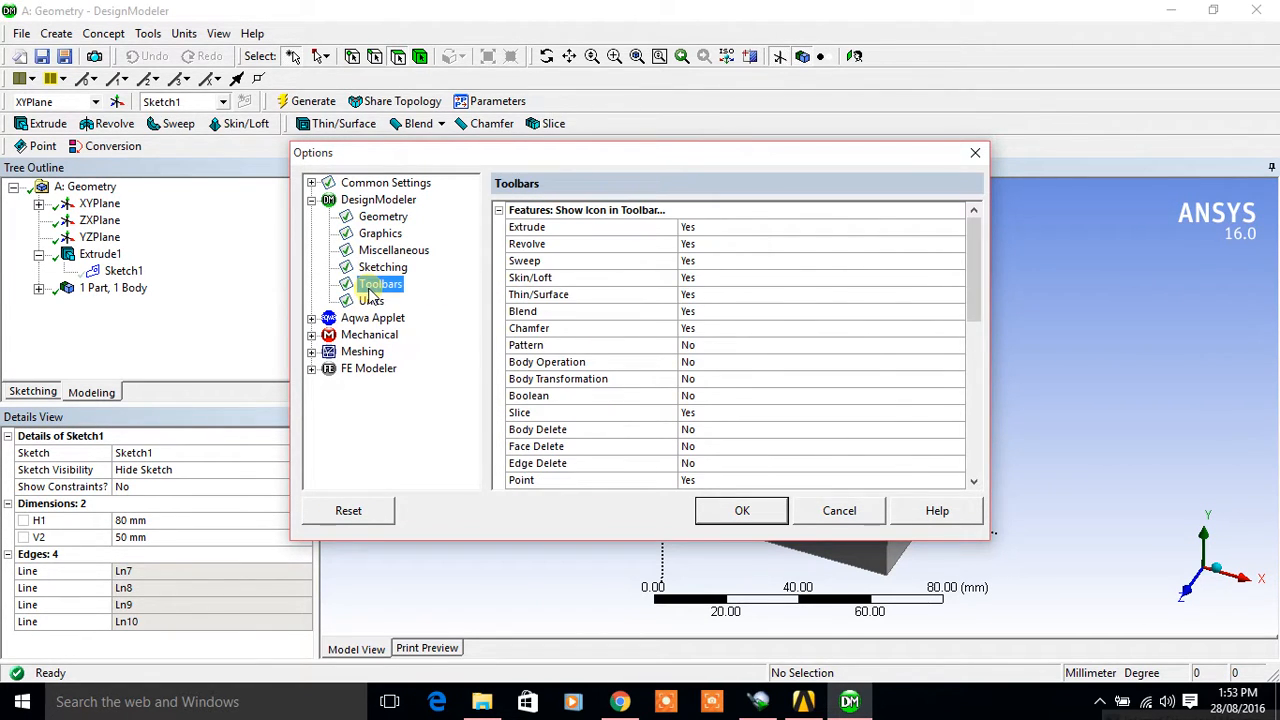
left_click(372, 303)
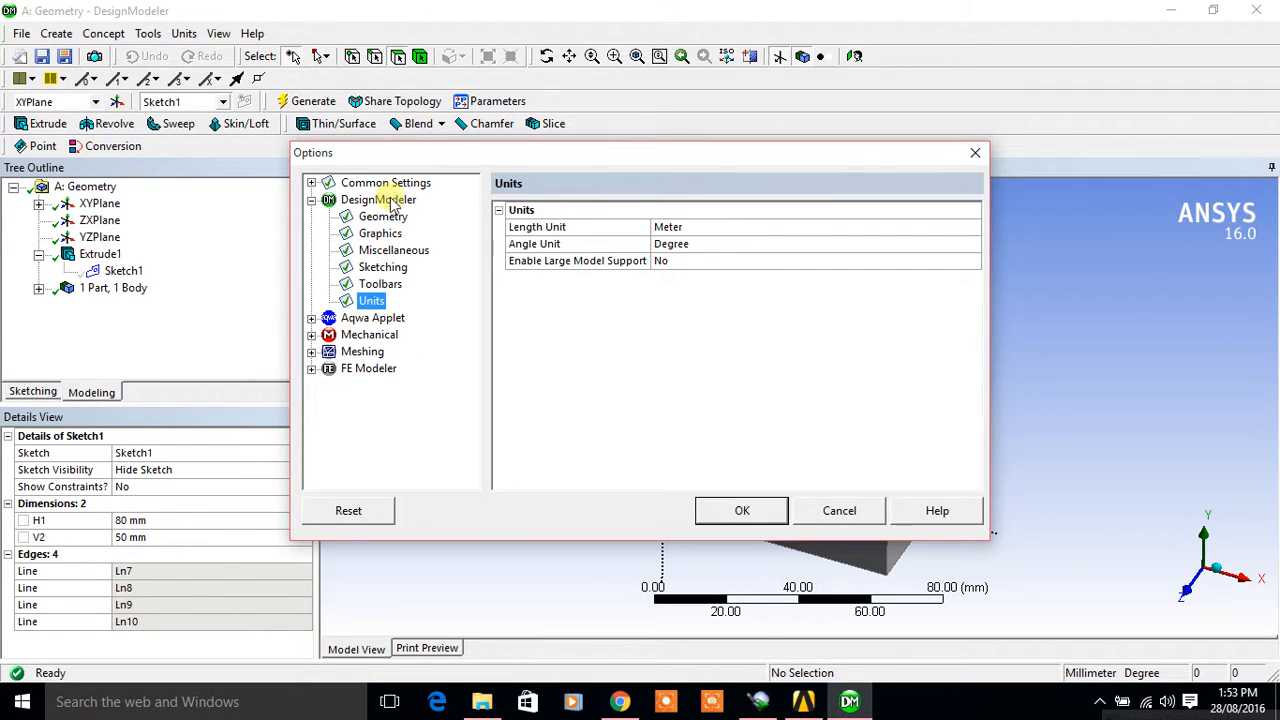
left_click(760, 514)
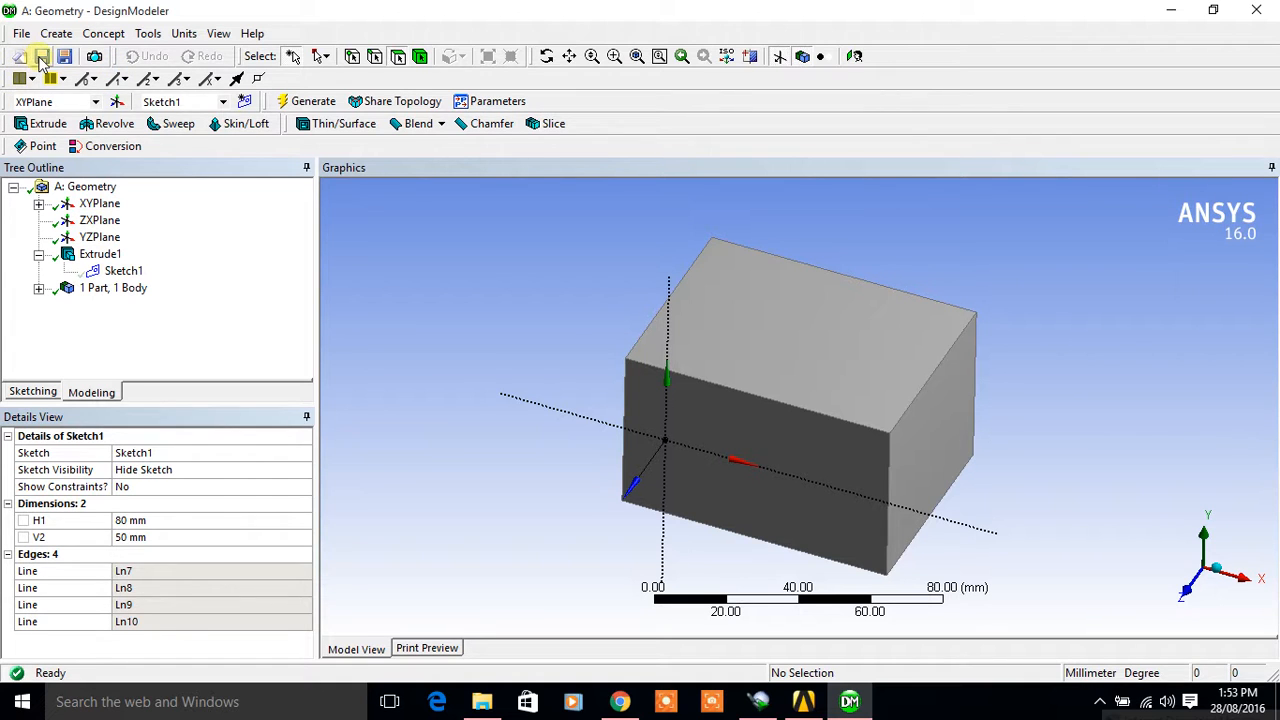
left_click(441, 338)
left_click(46, 62)
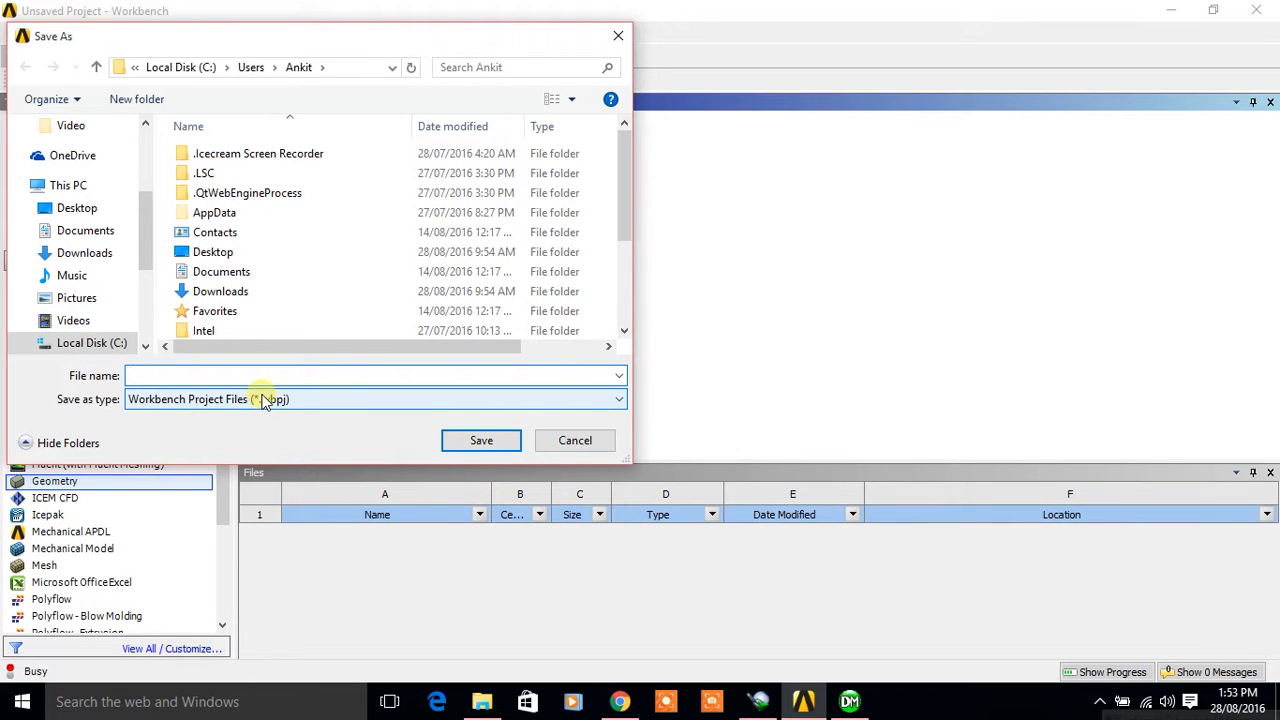
left_click(553, 441)
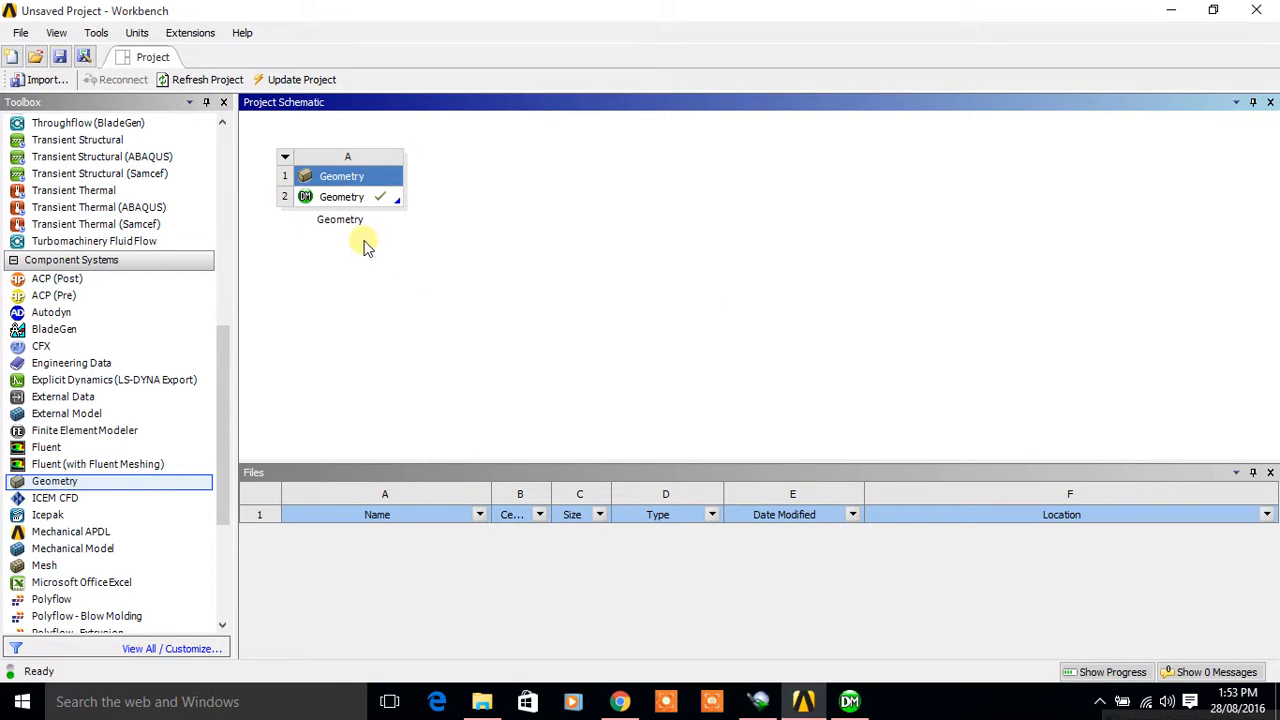
- Examine the dialogs for saving the Workbench project and for opening an existing project, cancelling each one
left_click(59, 57)
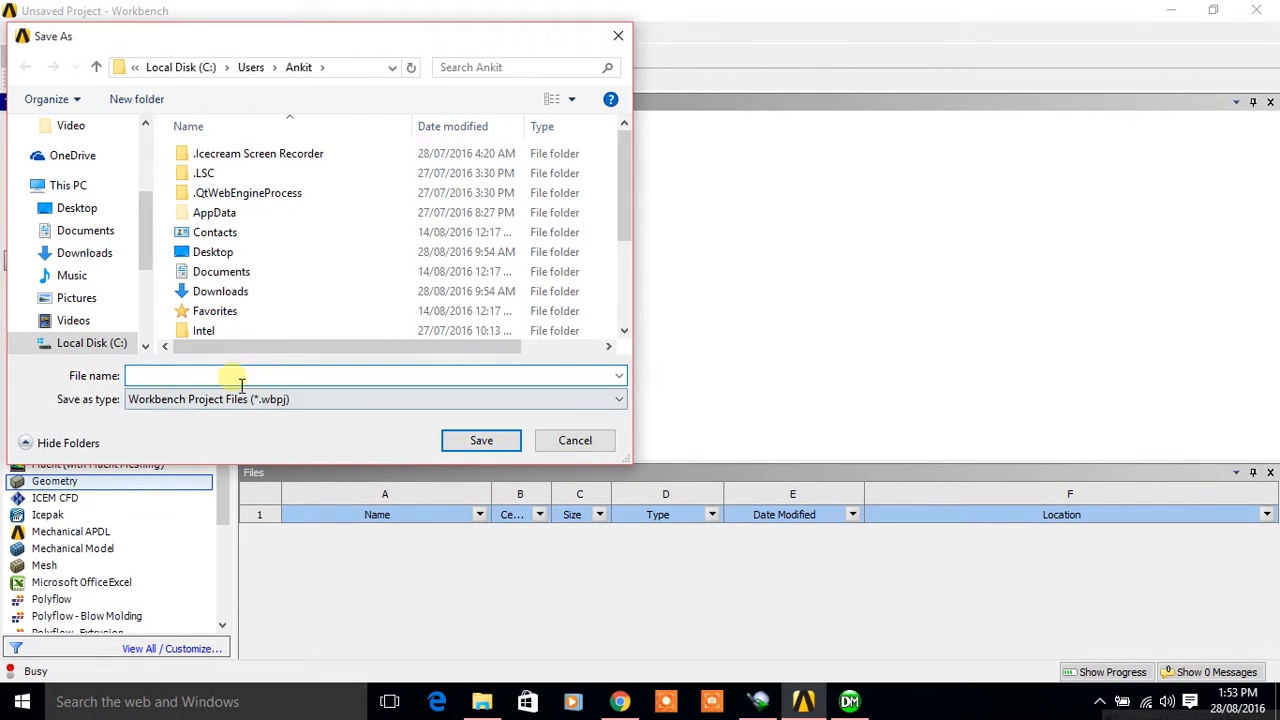
left_click(546, 443)
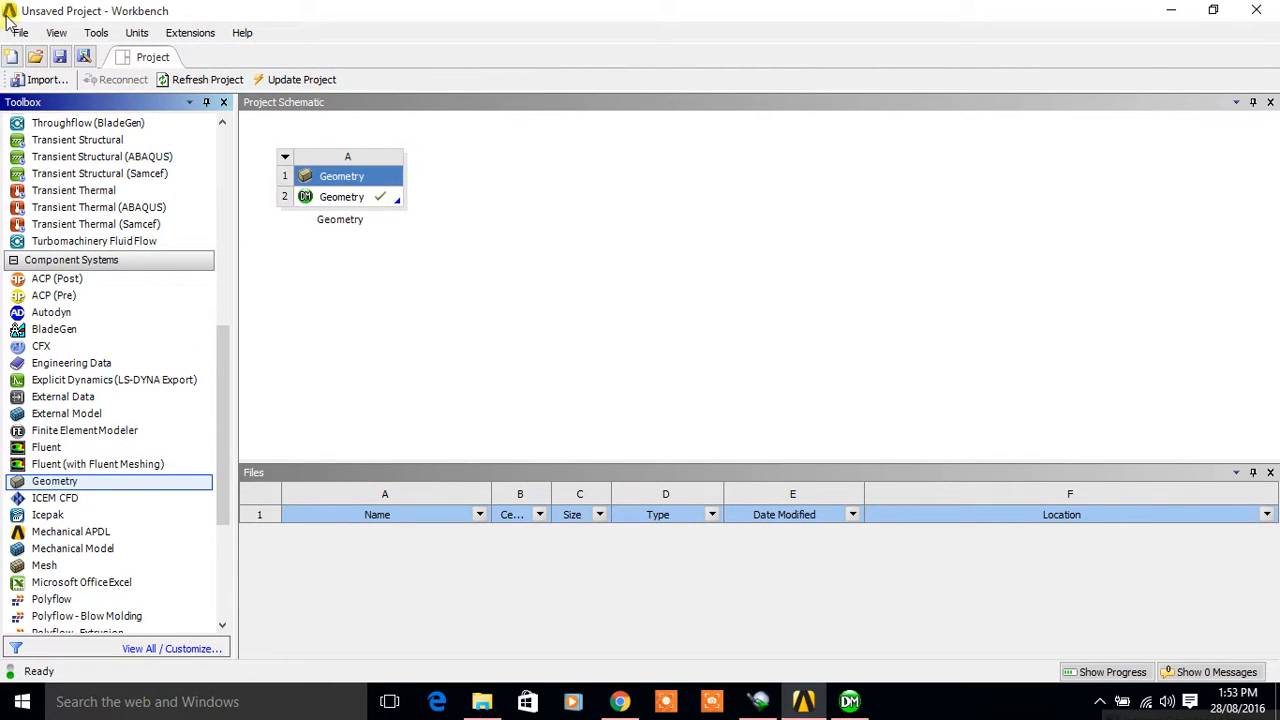
left_click(20, 32)
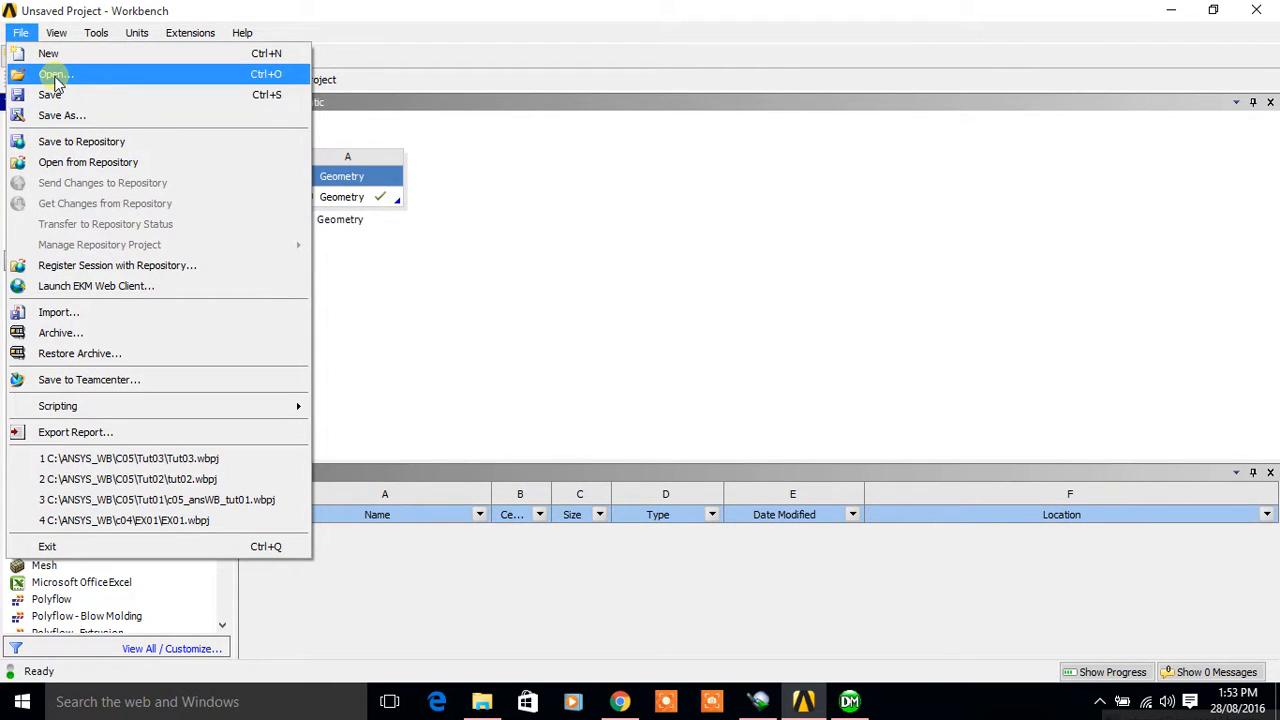
left_click(55, 78)
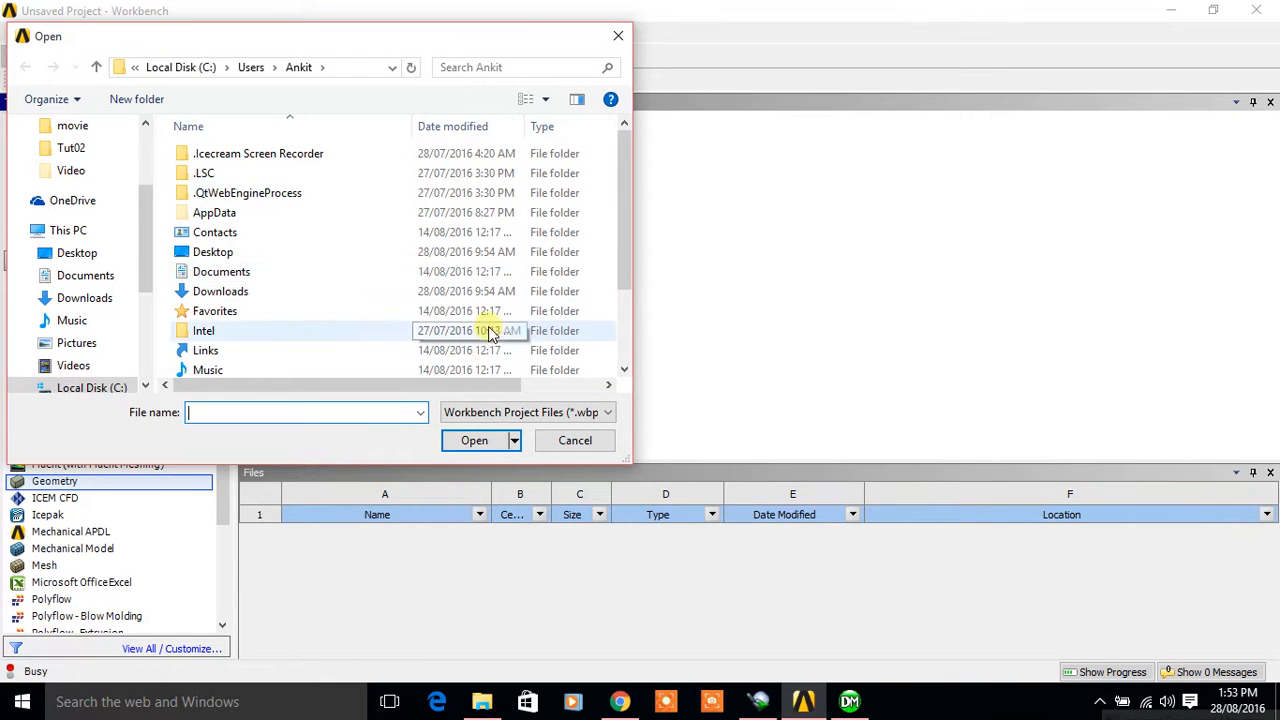
left_click(578, 440)
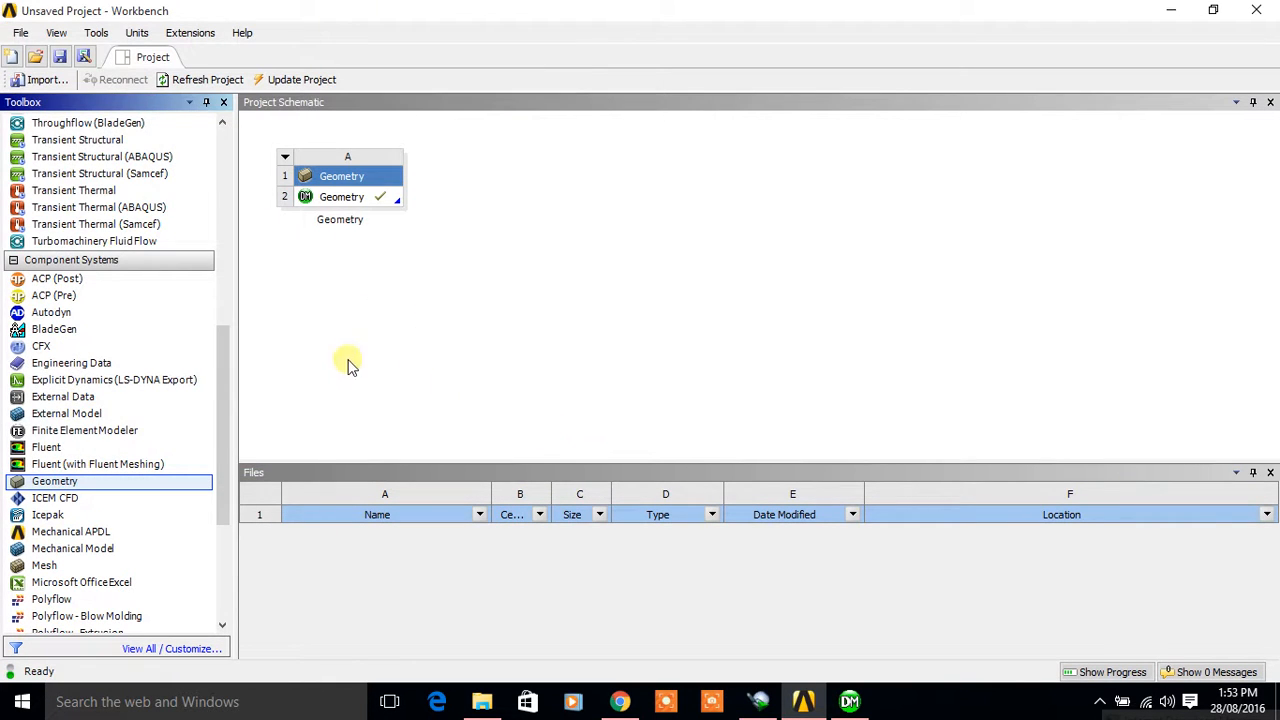
- Review the Workbench project's file commands, close the list, and switch to the block model in DesignModeler
left_click(20, 34)
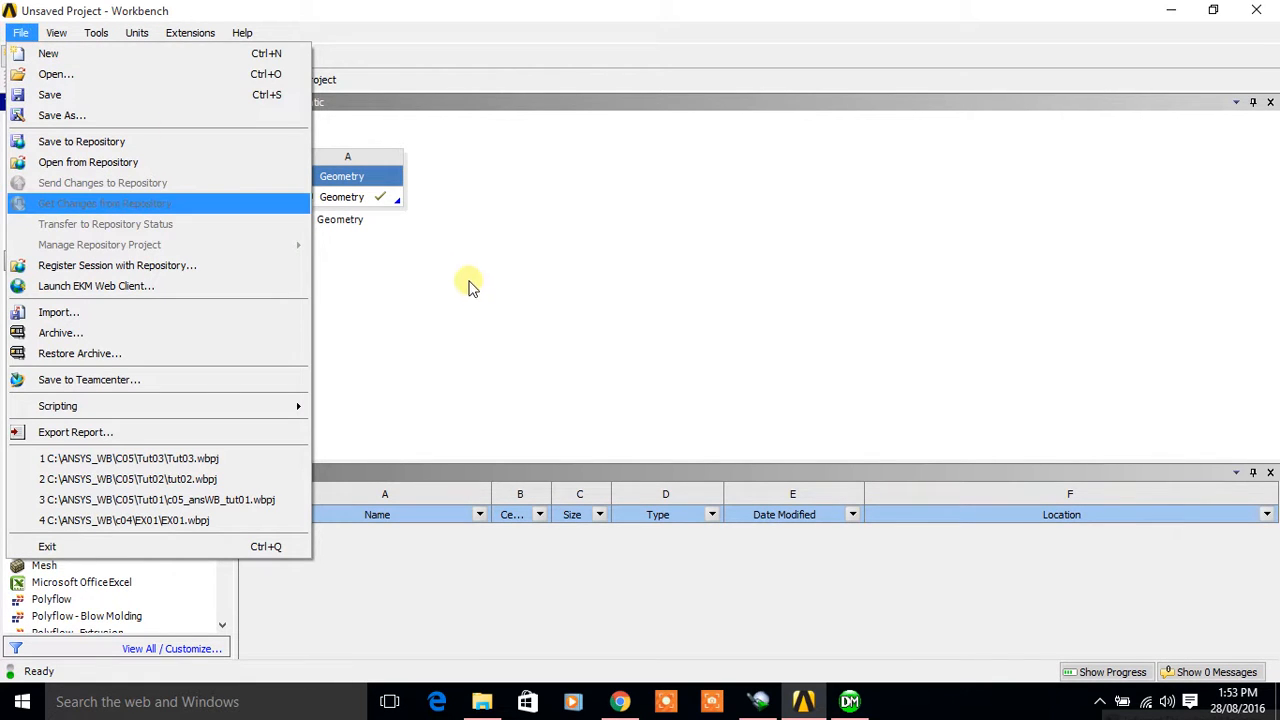
left_click(474, 289)
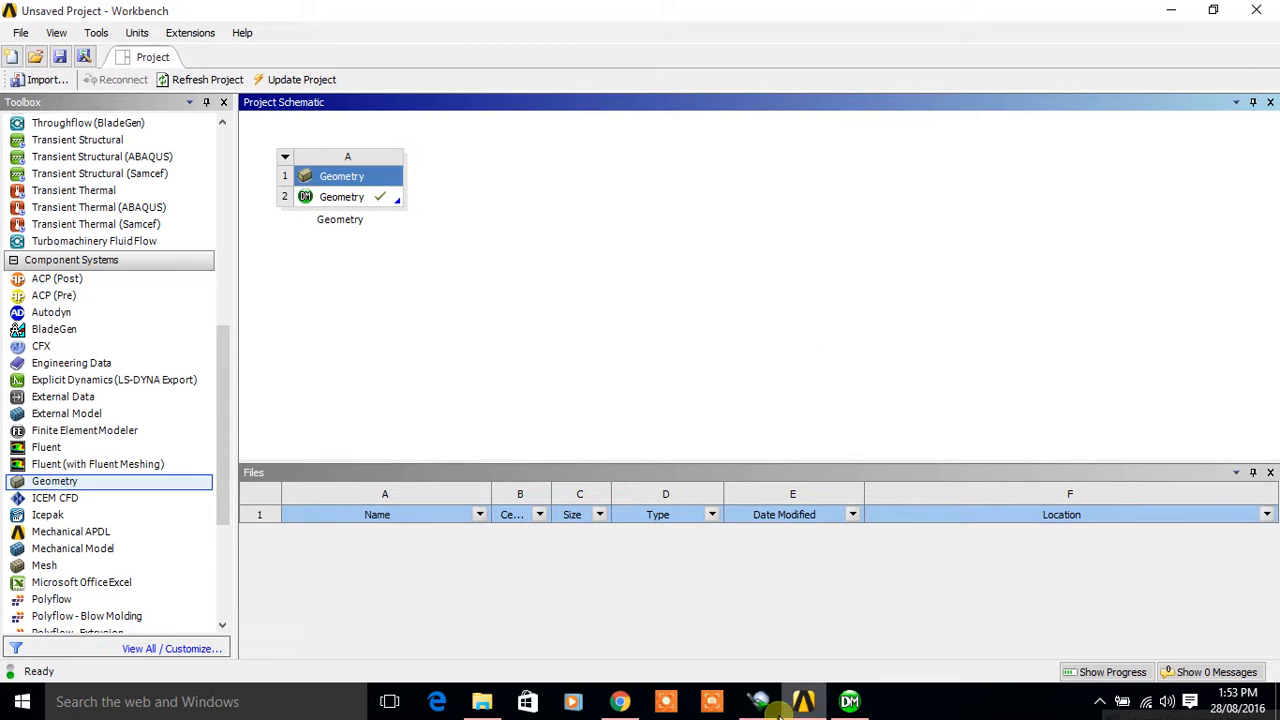
left_click(810, 705)
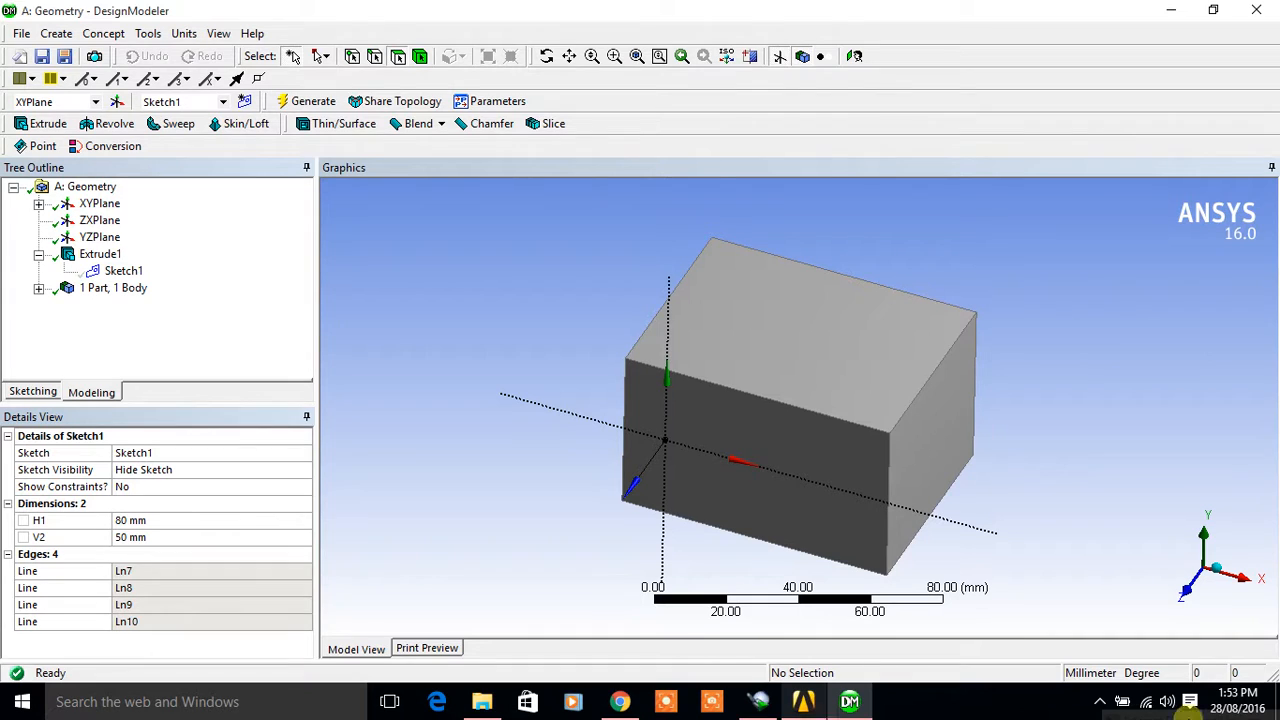